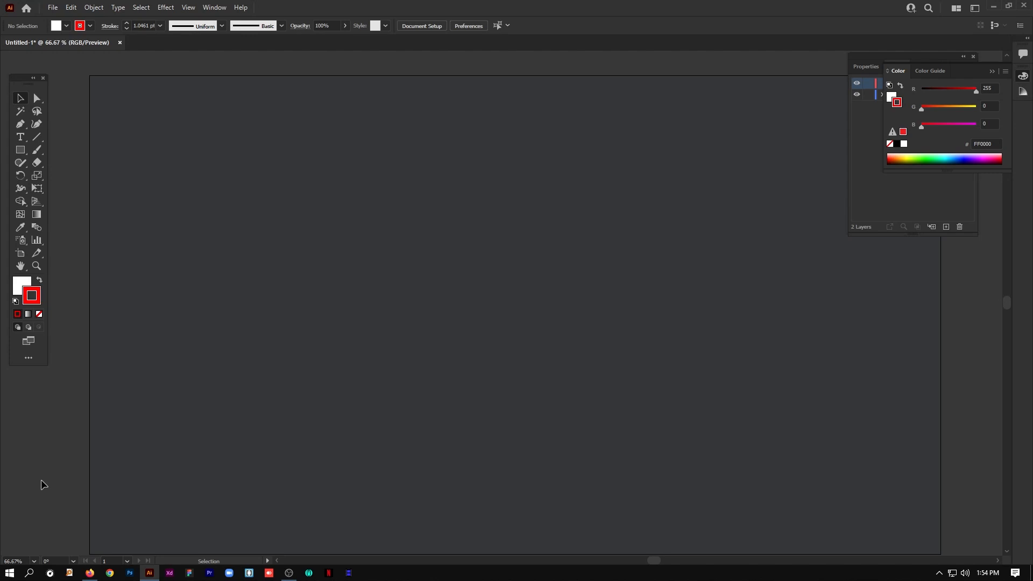
Step: Restore the default white fill and black stroke and draw a narrow upright rectangle about 46 by 112 px in the artboard's upper left
key(d)
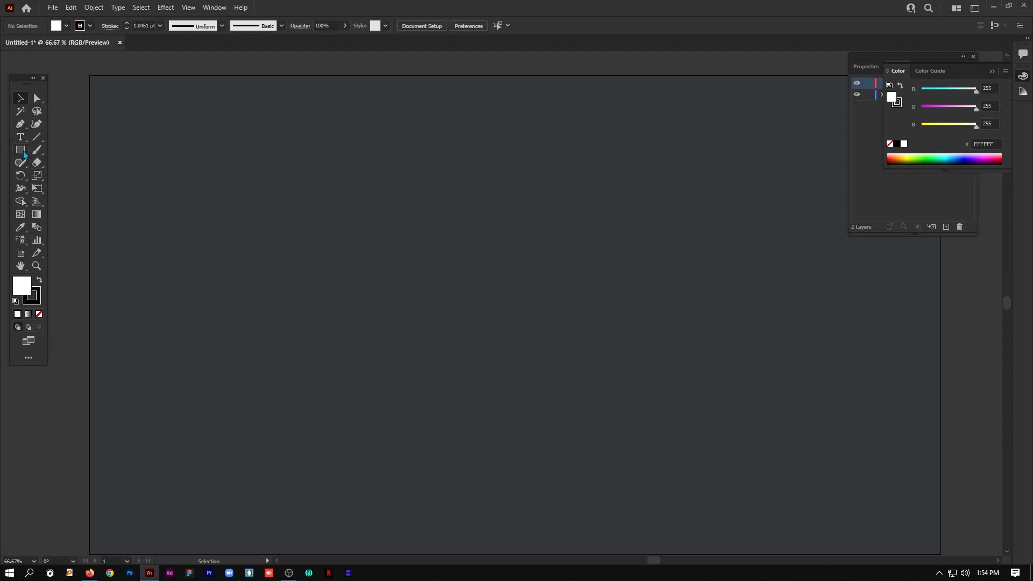
drag(23, 155, 60, 149)
drag(223, 170, 244, 219)
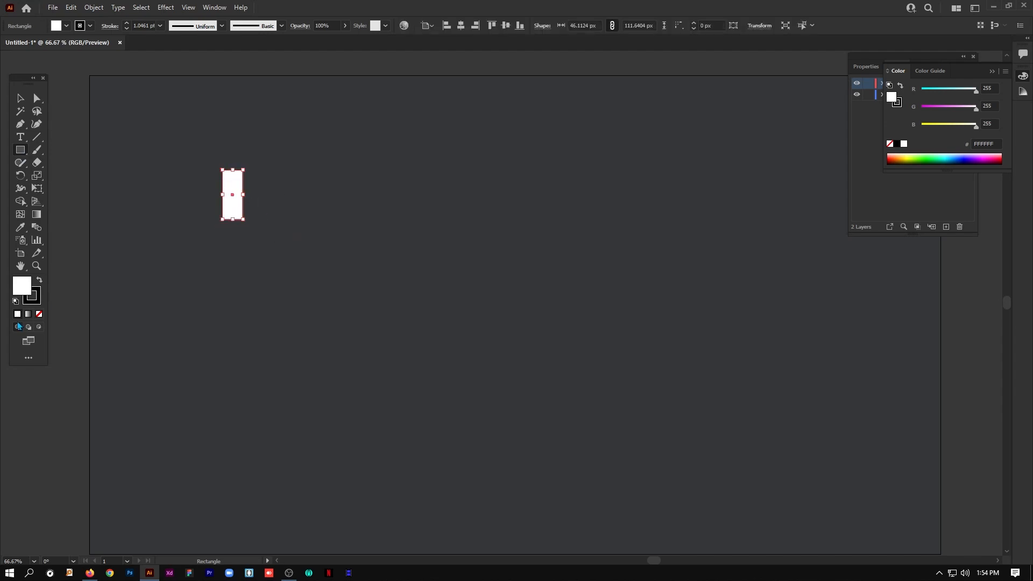
Step: Set the rectangle's stroke to pure red (FF0000) and deselect it
double_click(35, 301)
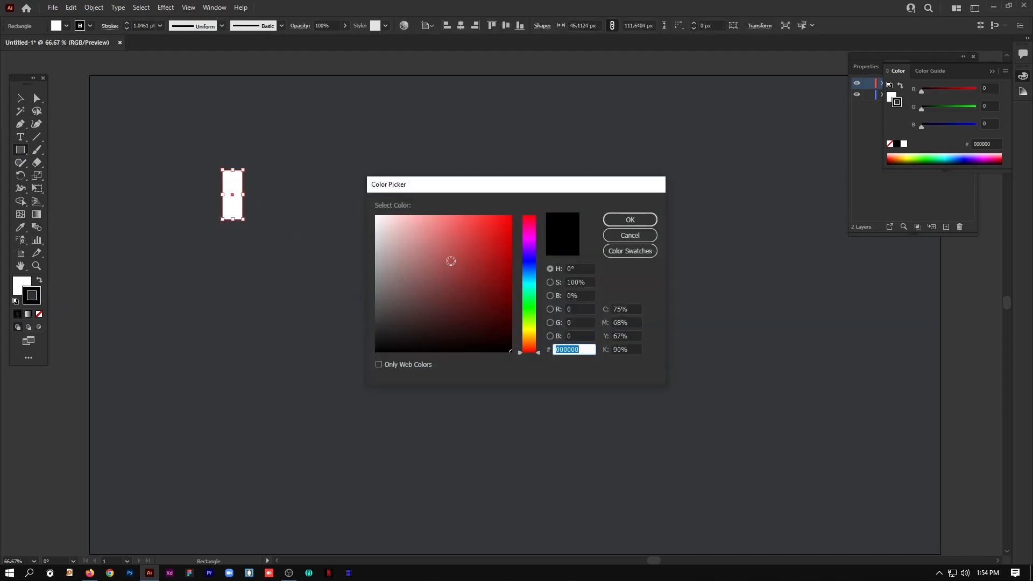
click(511, 216)
click(609, 221)
click(20, 99)
click(271, 146)
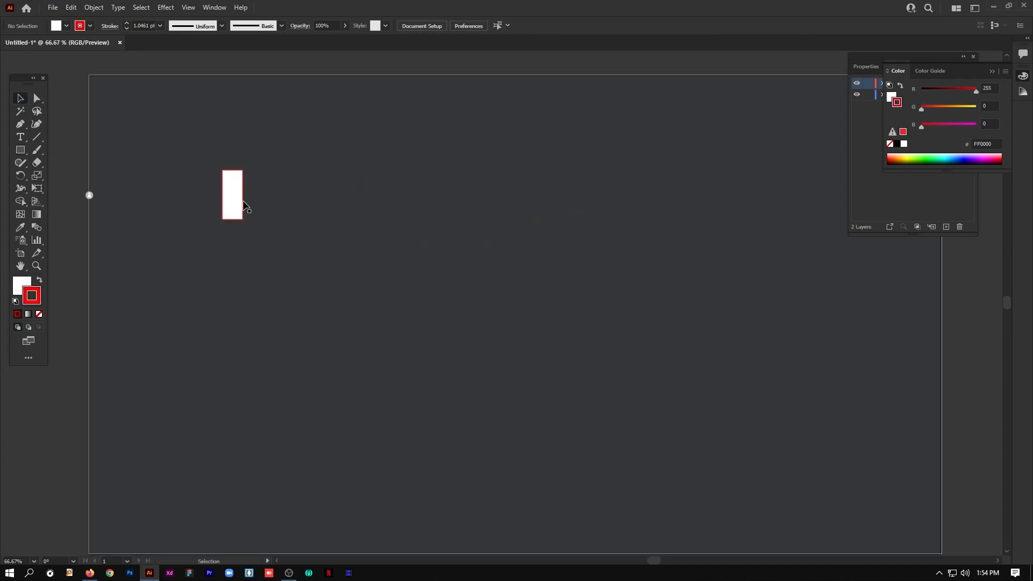
Step: Duplicate the rectangle edge to edge to its right and repeat the copy twice for a row of four
drag(238, 205, 260, 206)
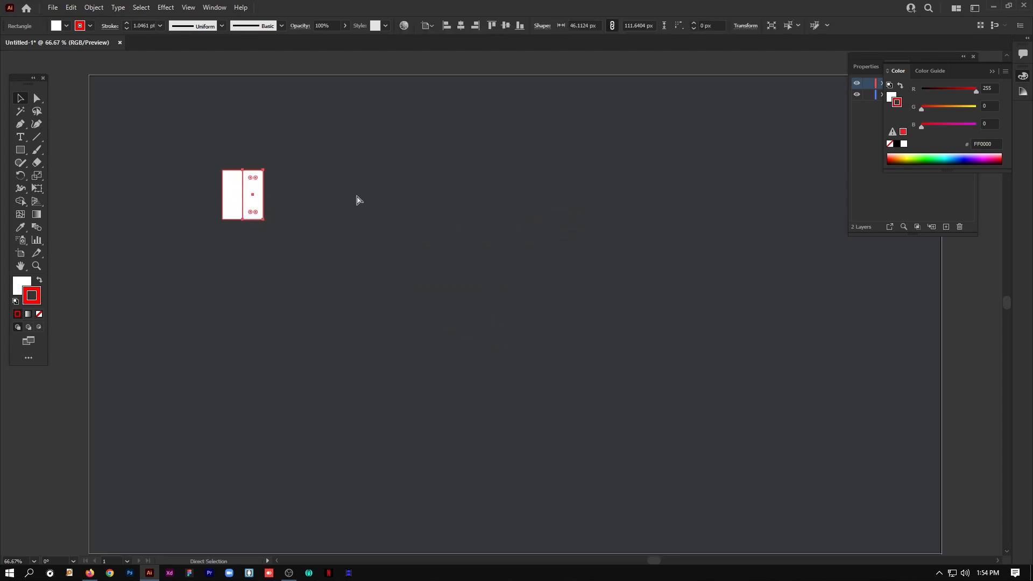
key(ctrl+d)
key(ctrl+d)
click(357, 192)
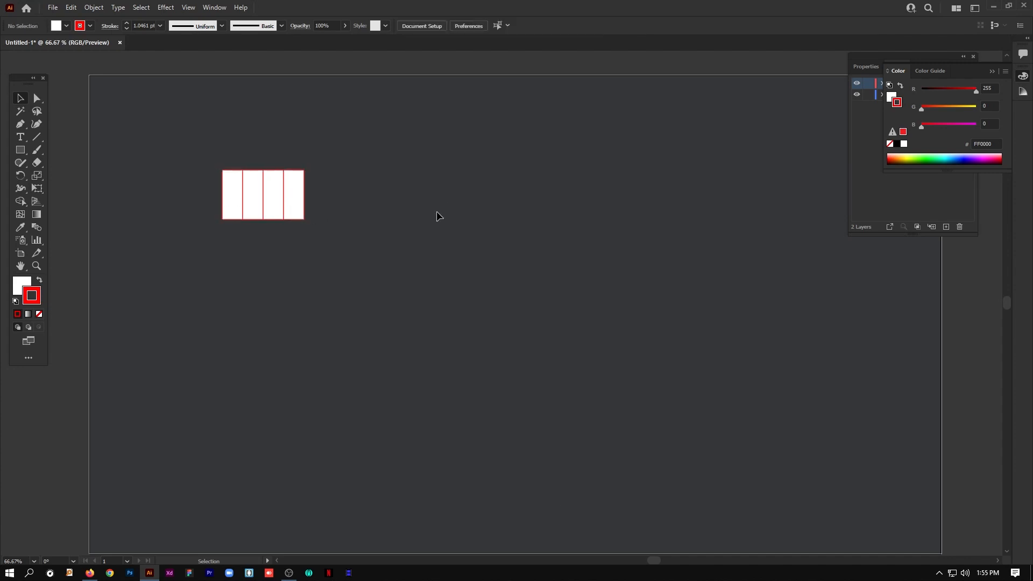
Step: With the Pen tool, draw a smooth bell-shaped curve from the row's lower-left corner through its top centre to its lower-right corner
click(22, 127)
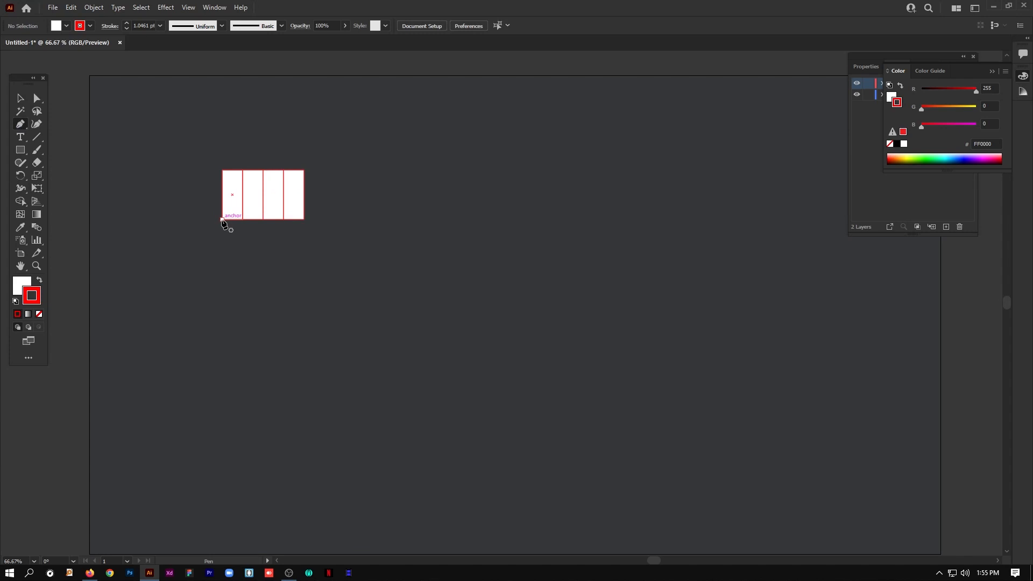
drag(222, 220, 243, 221)
drag(243, 220, 242, 220)
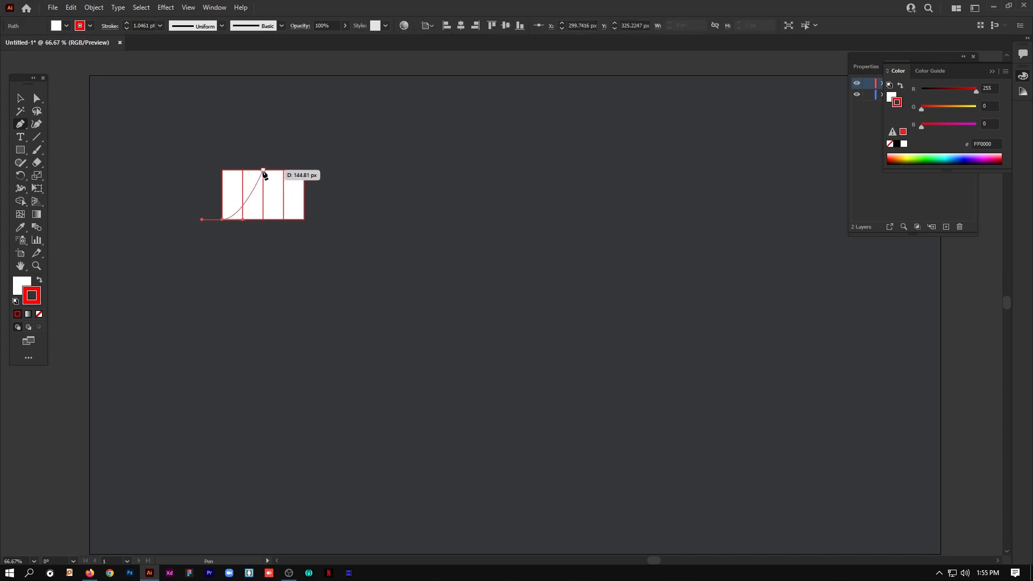
drag(263, 170, 284, 171)
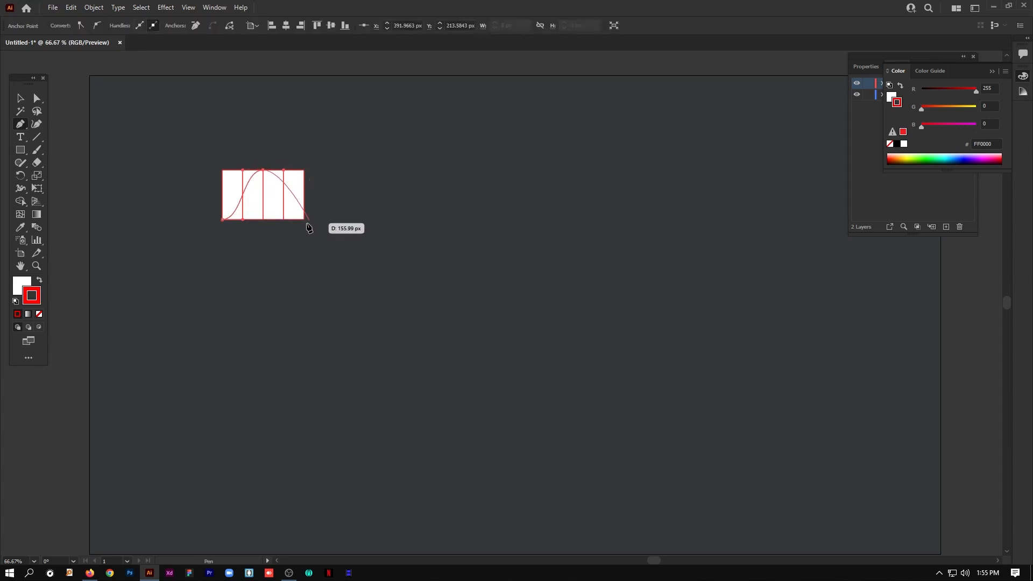
drag(305, 220, 325, 220)
key(Escape)
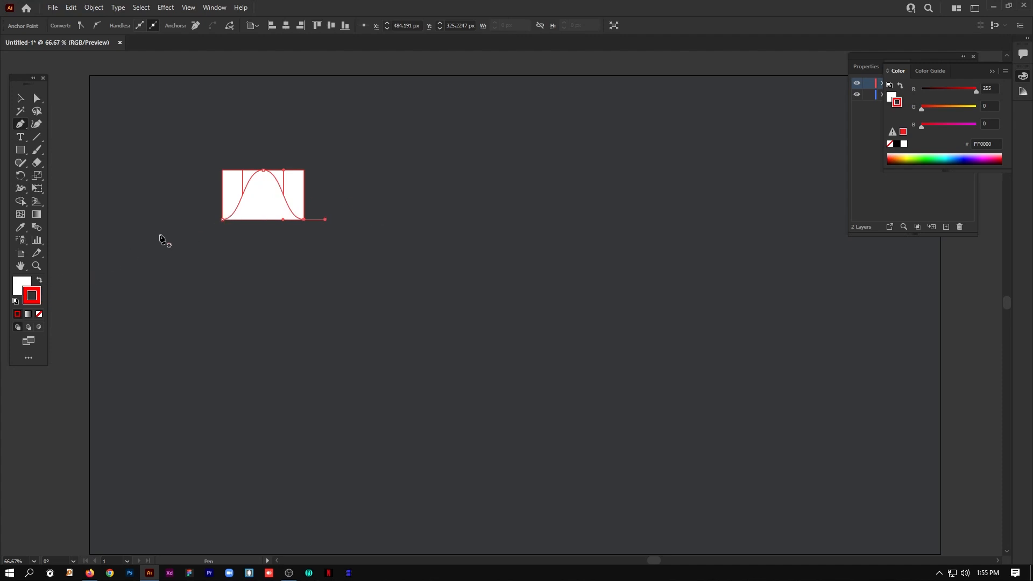
Step: Remove the fill from the bell-shaped curve, keeping only its red stroke
click(28, 288)
click(39, 314)
click(21, 98)
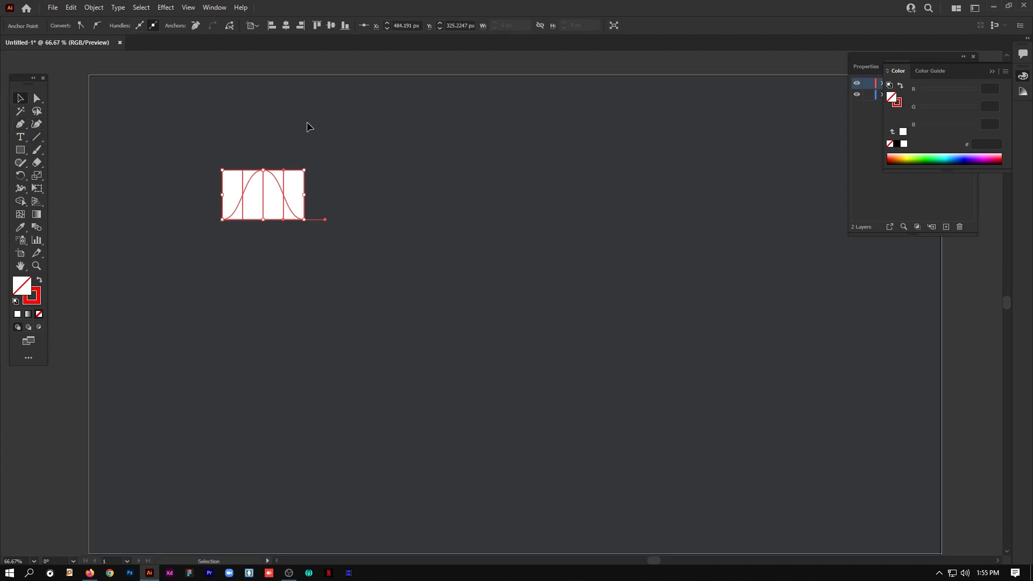
click(345, 126)
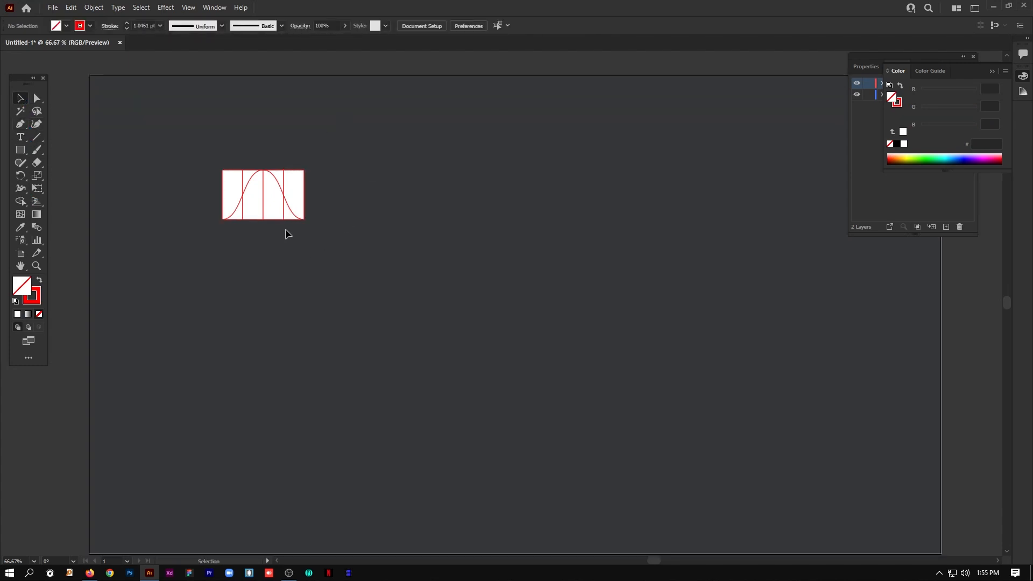
Step: Delete the four guide rectangles behind the curve
click(240, 212)
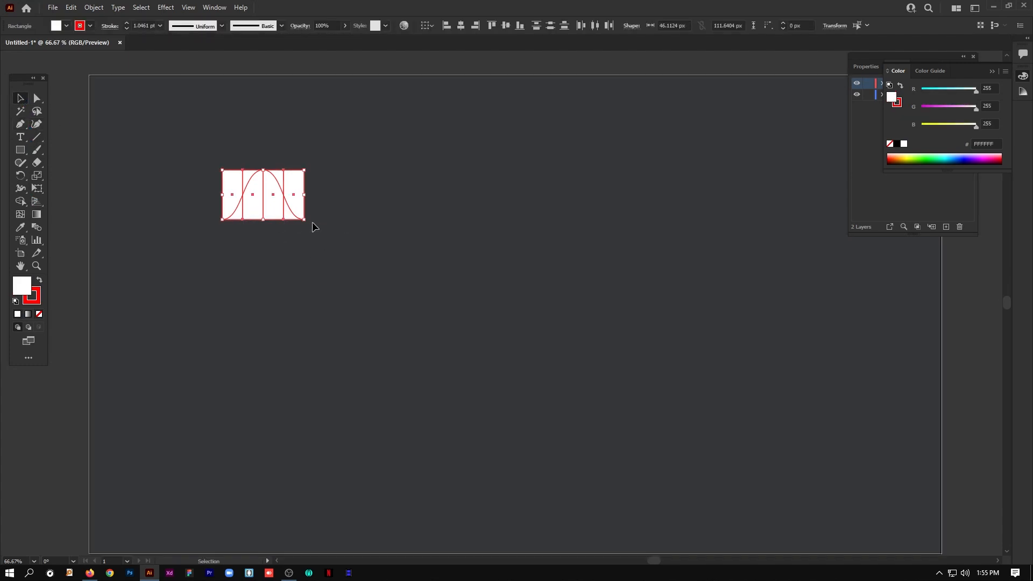
key(Delete)
Step: Change the curve's stroke to light pink (FF8F8F) and move the curve slightly to the left
drag(350, 173, 200, 244)
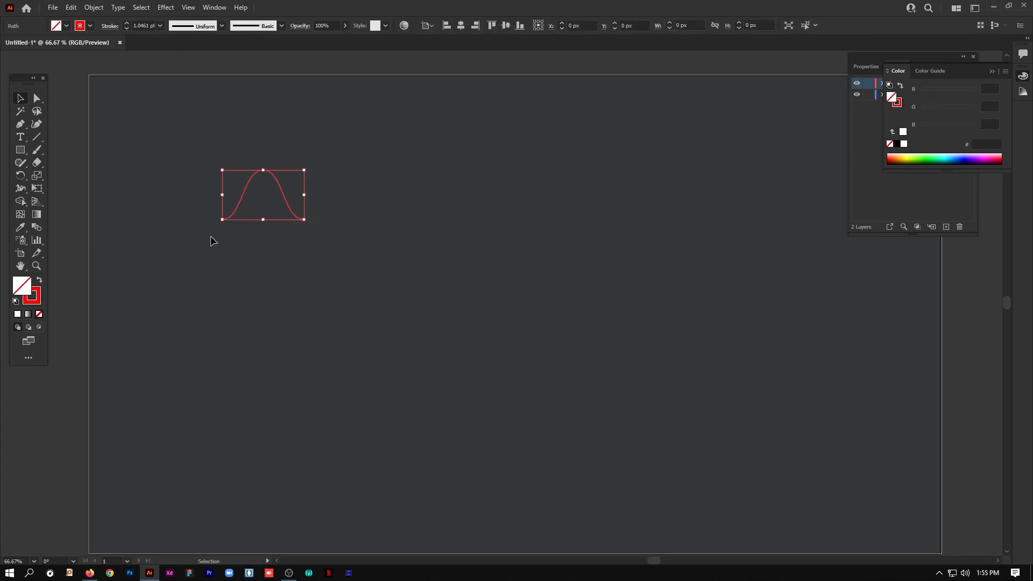
double_click(33, 301)
drag(425, 216, 437, 212)
click(630, 220)
click(424, 208)
drag(301, 219, 270, 219)
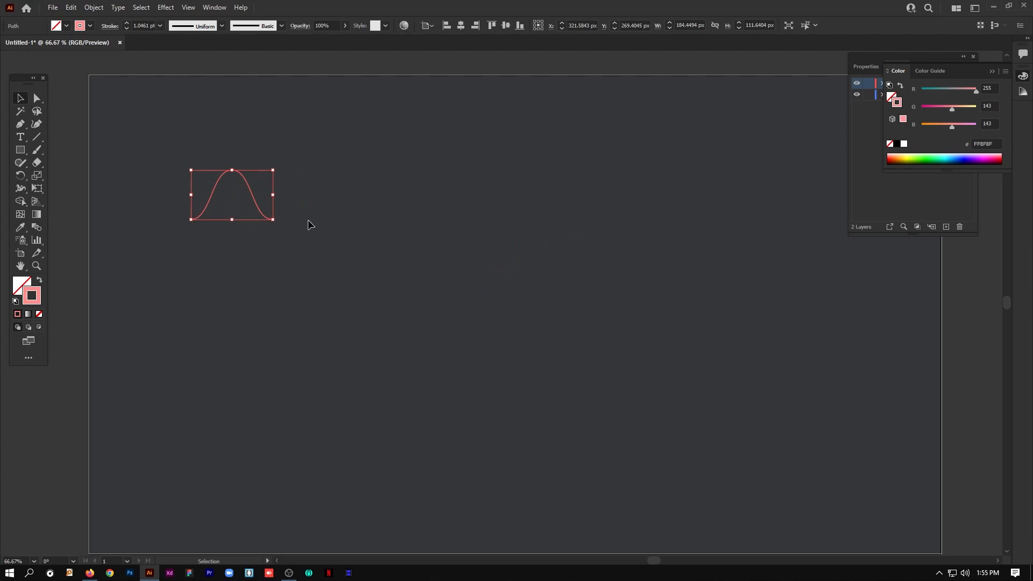
Step: Show the Brushes panel and move the curve to the right, closer to it
click(215, 8)
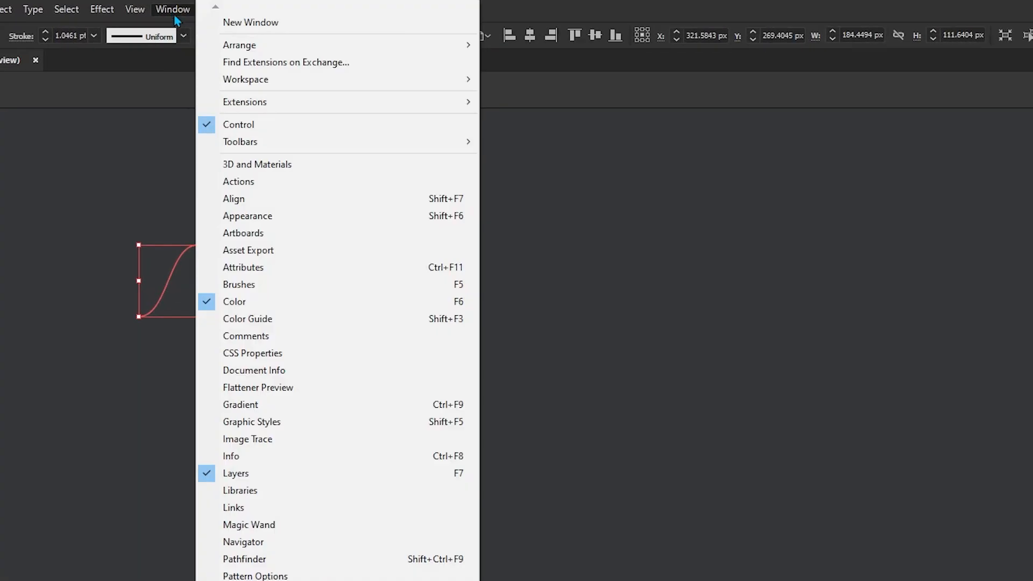
click(279, 288)
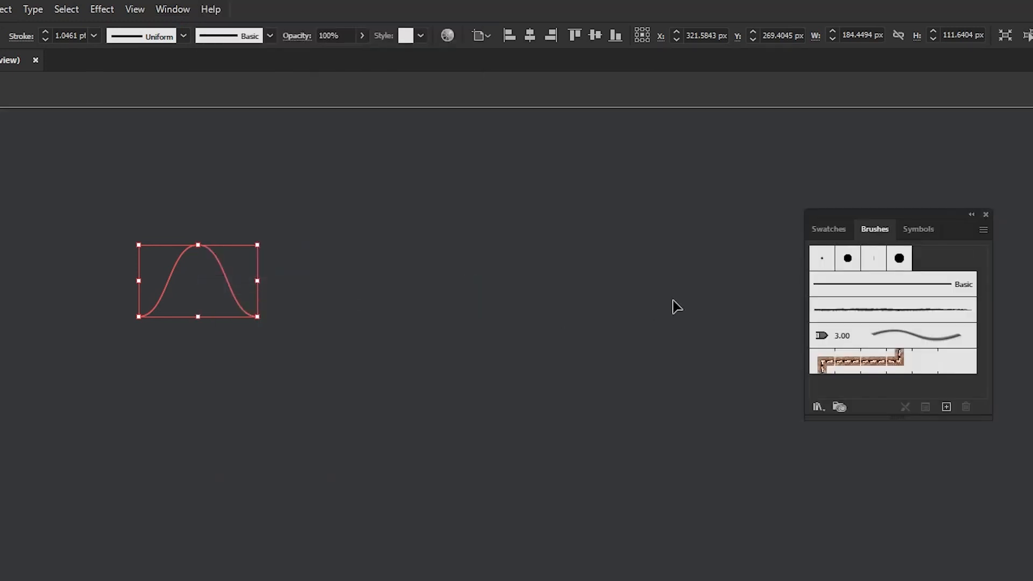
click(377, 277)
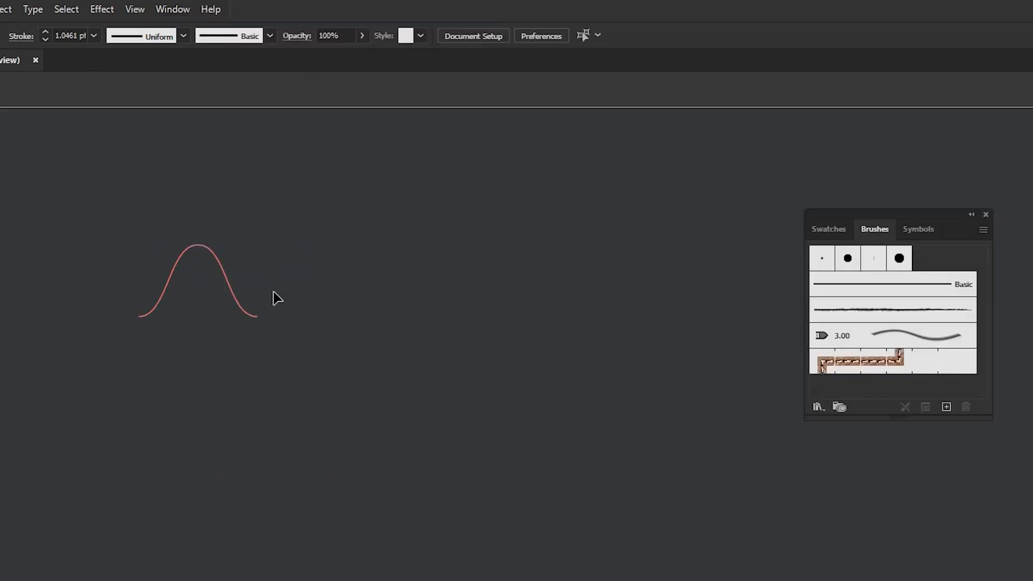
mouse_move(226, 305)
mouse_down()
mouse_move(913, 377)
mouse_move(379, 304)
mouse_up()
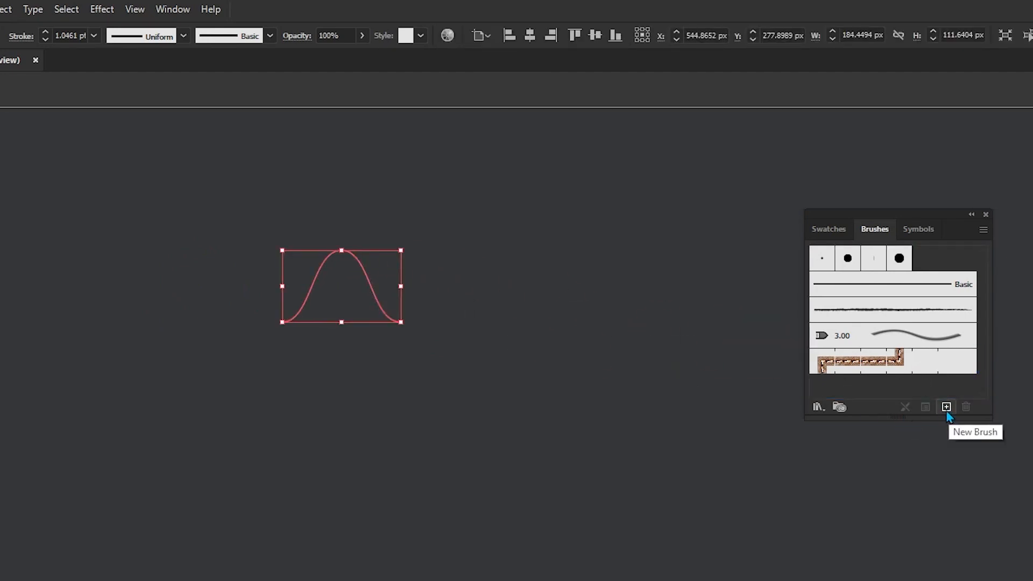
Step: Create a new brush of type Pattern Brush from the pink curve
drag(373, 301, 850, 383)
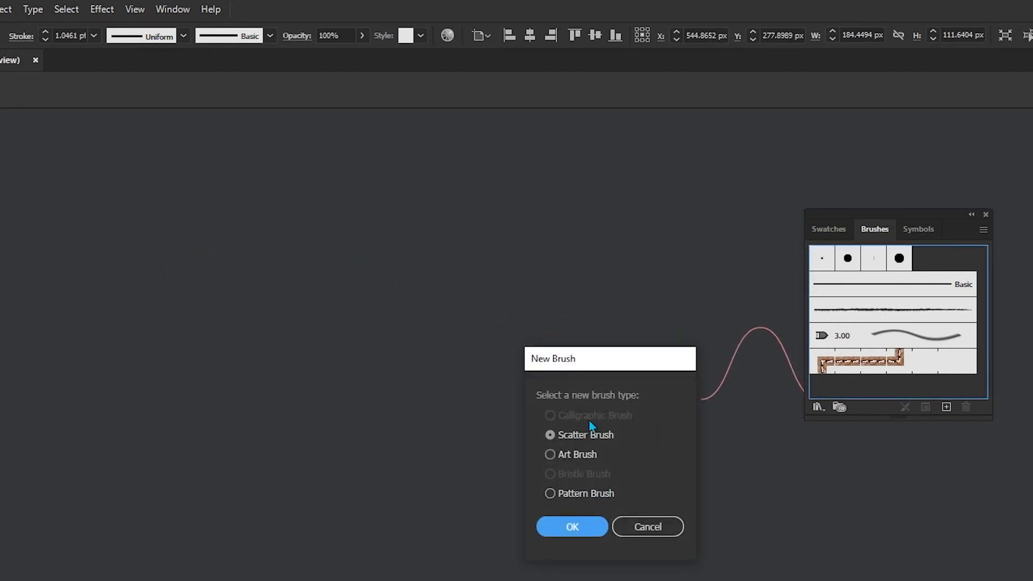
click(587, 495)
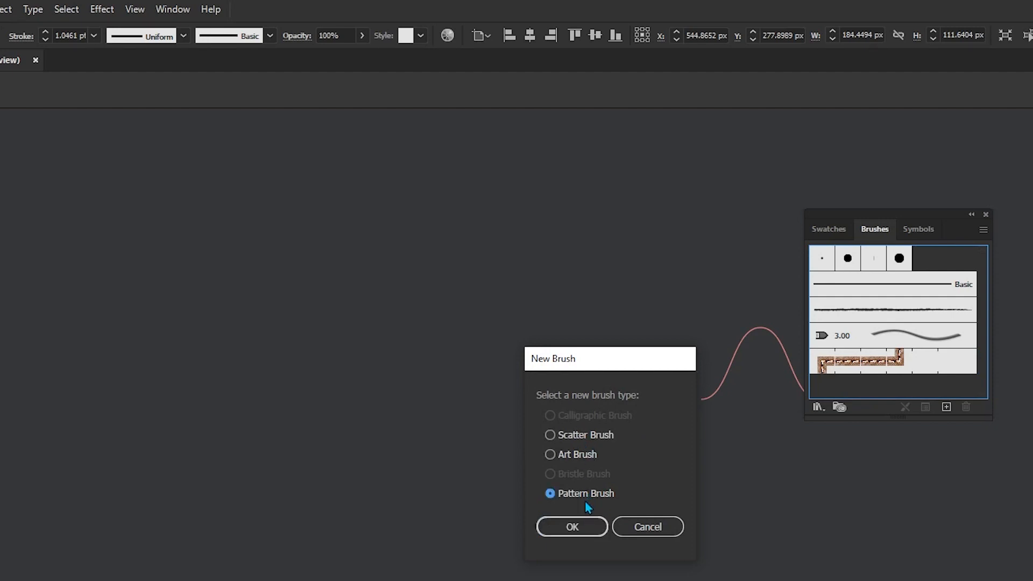
click(572, 527)
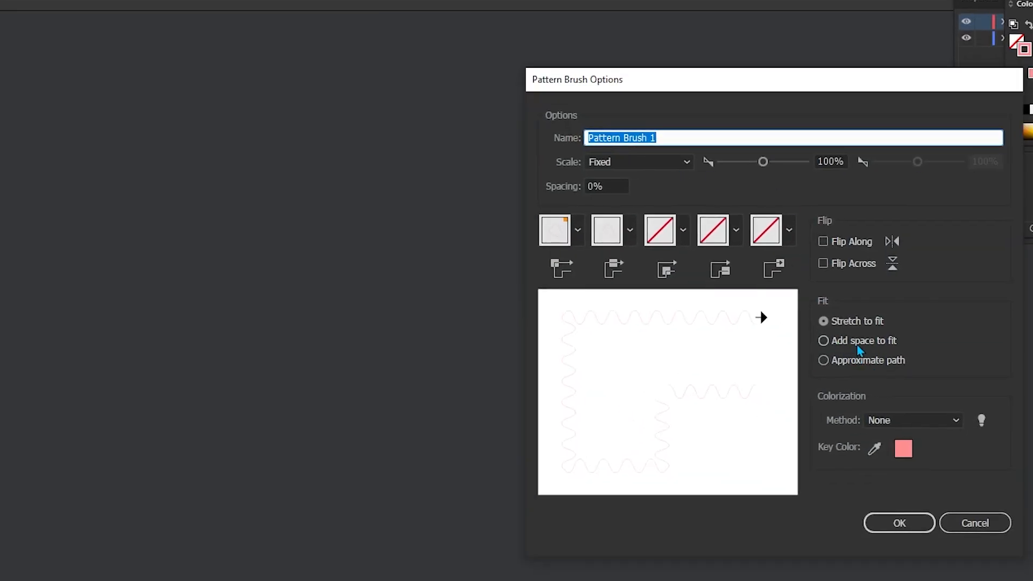
Step: Set the pattern brush's fit to Add space to fit and its colorization method to Hue Shift, and accept the options
click(860, 346)
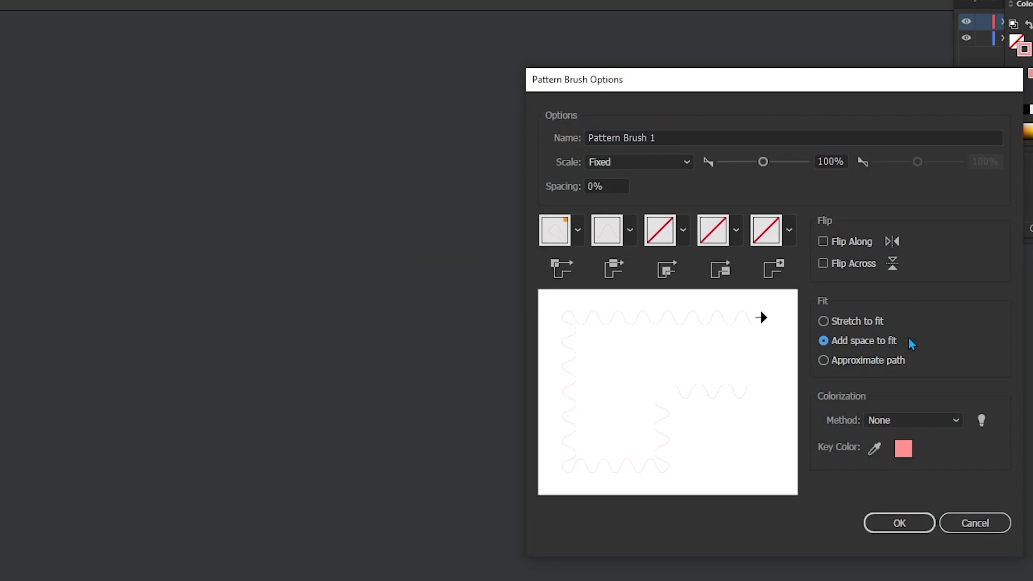
click(938, 422)
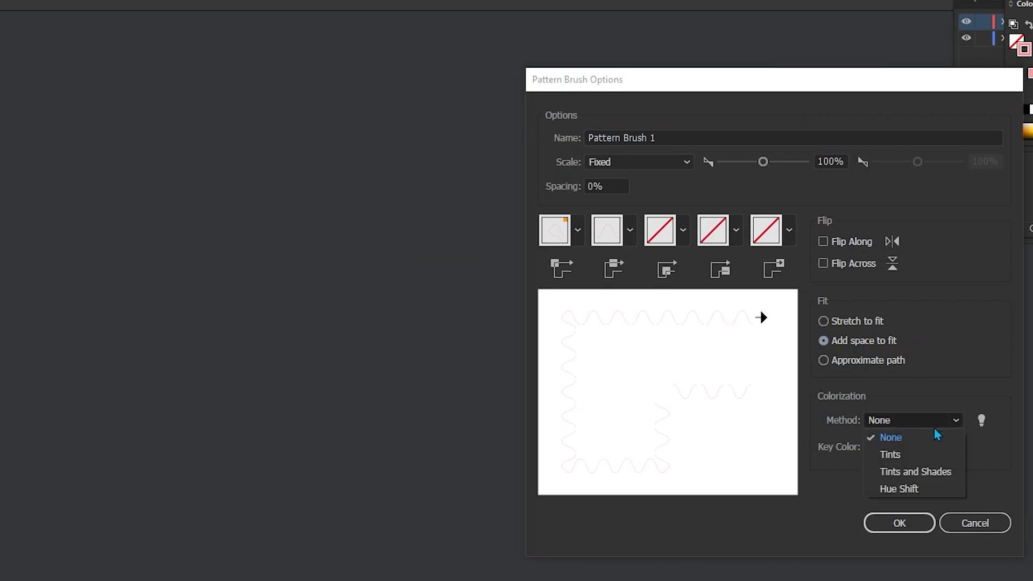
click(906, 492)
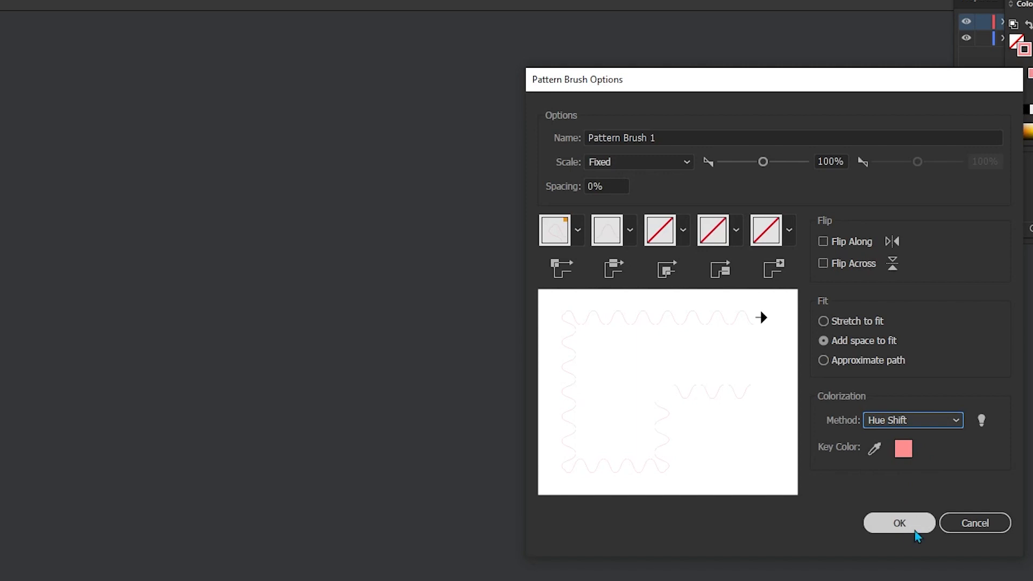
click(899, 523)
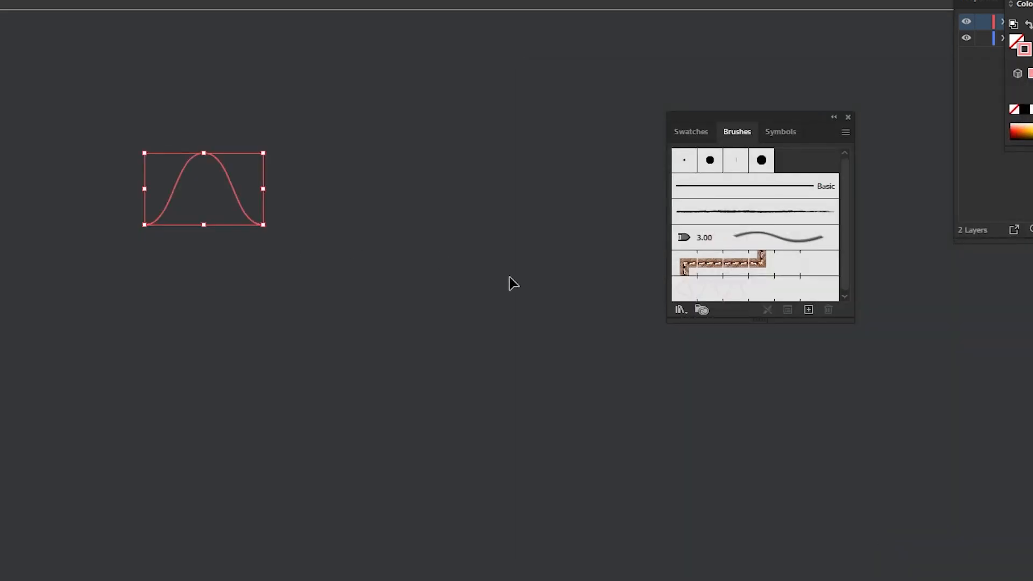
Step: Replace the curve on the artboard with a circle about 371 px in diameter and apply the new wave pattern brush to it
drag(231, 206, 154, 194)
key(Delete)
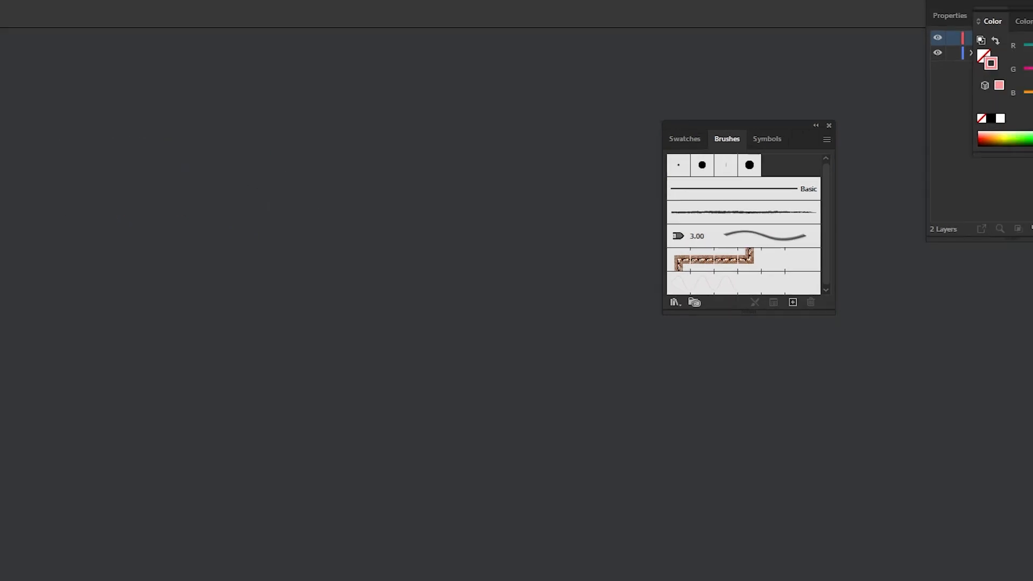
drag(20, 149, 54, 173)
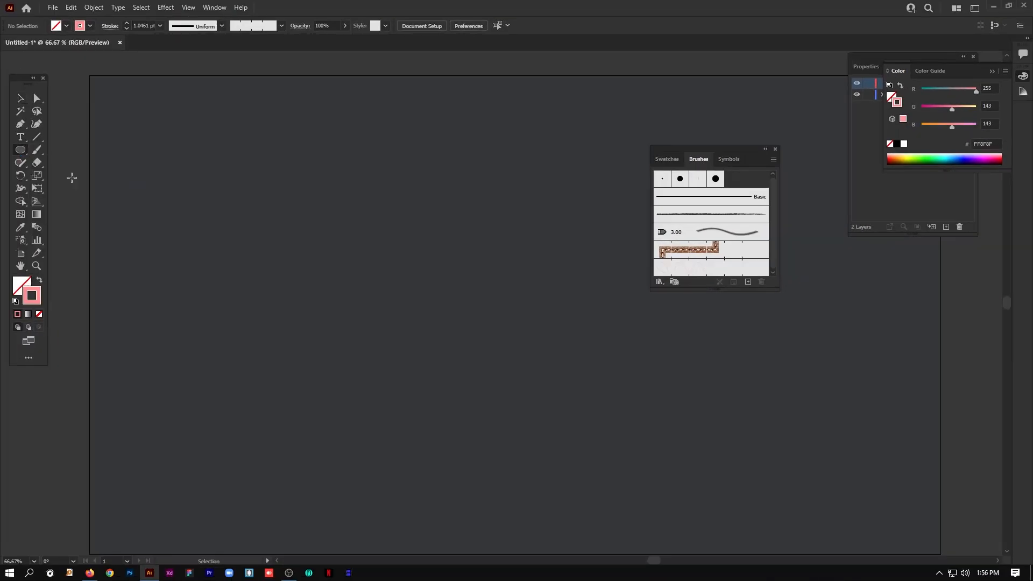
drag(302, 235, 376, 317)
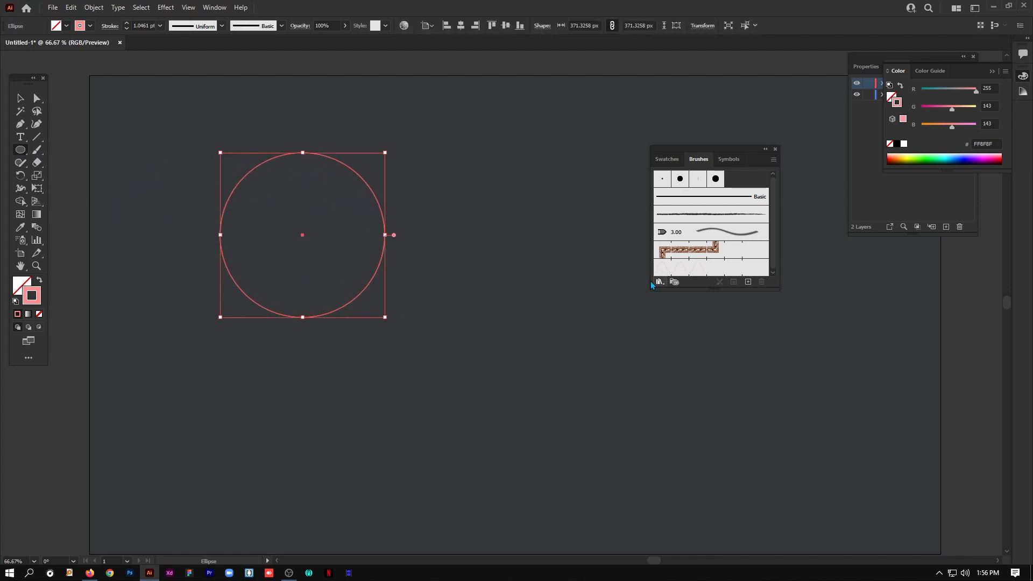
click(695, 273)
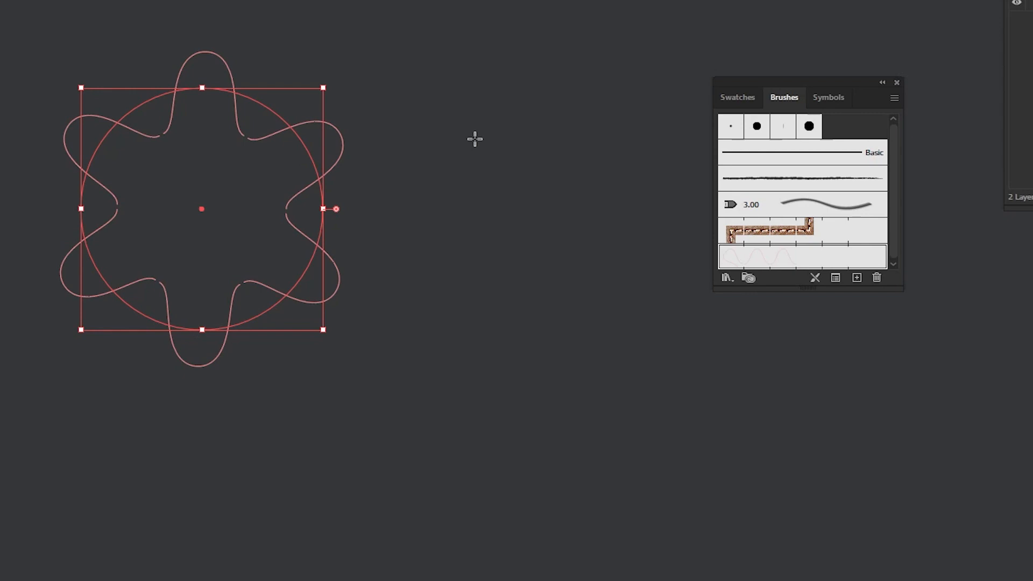
Step: Reopen the wave pattern brush's options with Preview on and reduce its fixed scale to 28%
double_click(768, 264)
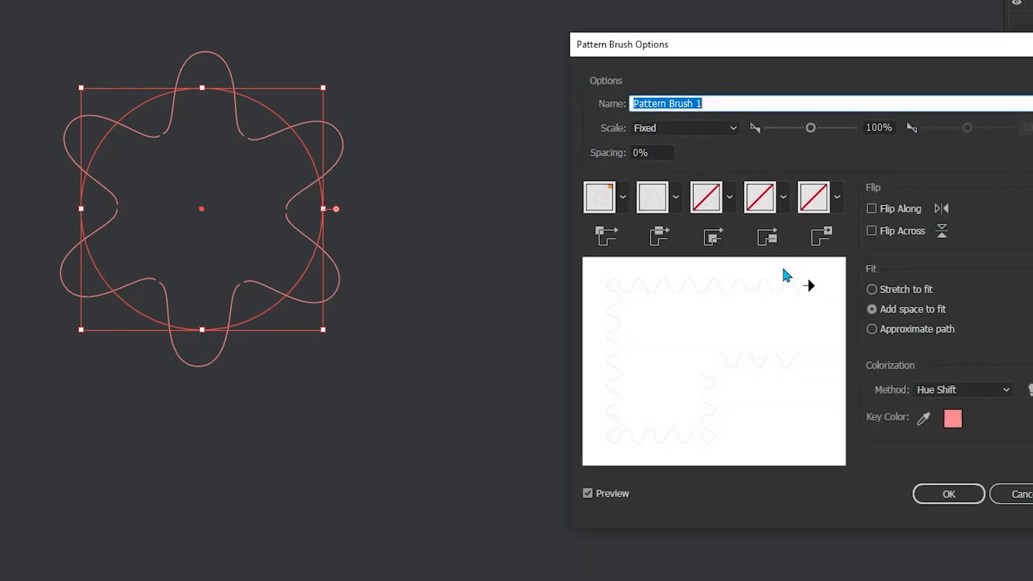
drag(683, 52, 654, 31)
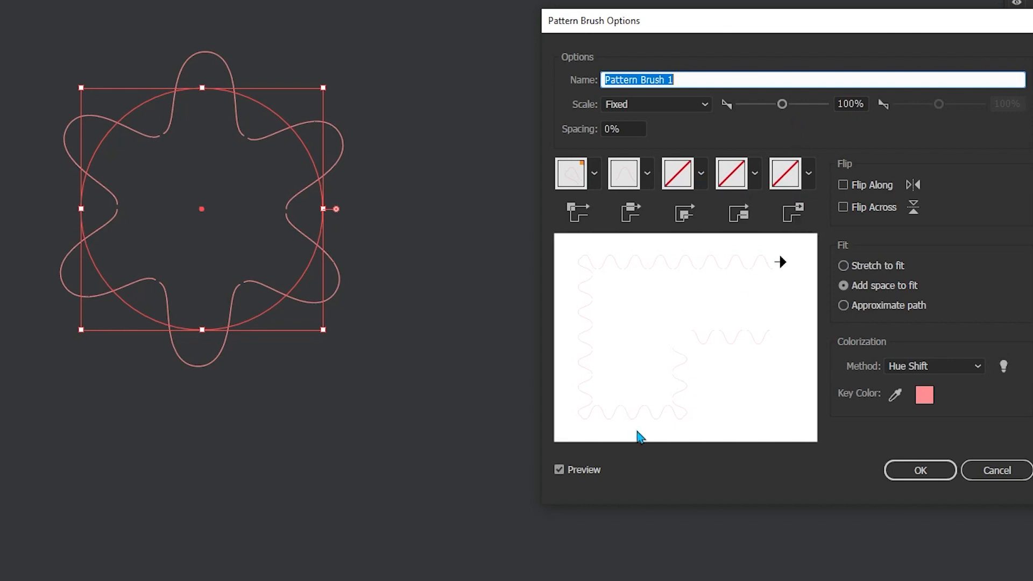
click(570, 477)
click(572, 475)
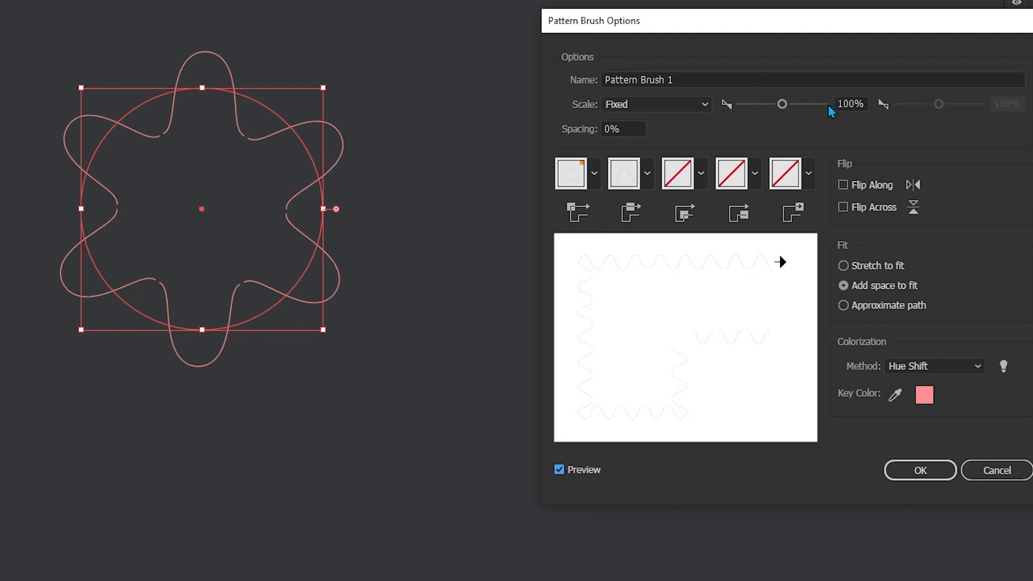
mouse_move(783, 106)
mouse_down()
mouse_move(762, 108)
mouse_move(819, 107)
mouse_move(753, 110)
mouse_up()
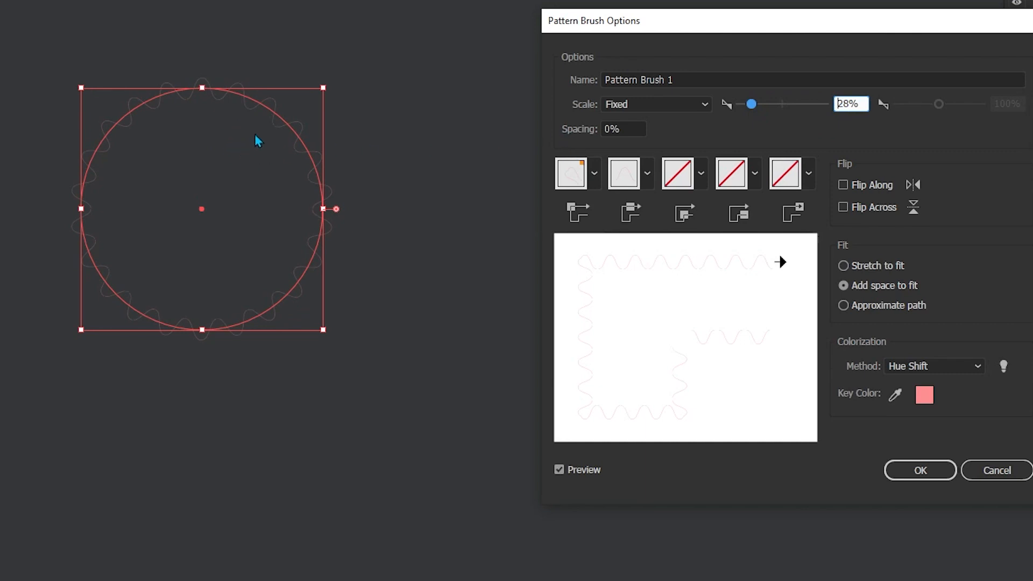
Step: Set the pattern brush's spacing to 32%
click(624, 130)
text(12)
key(Tab)
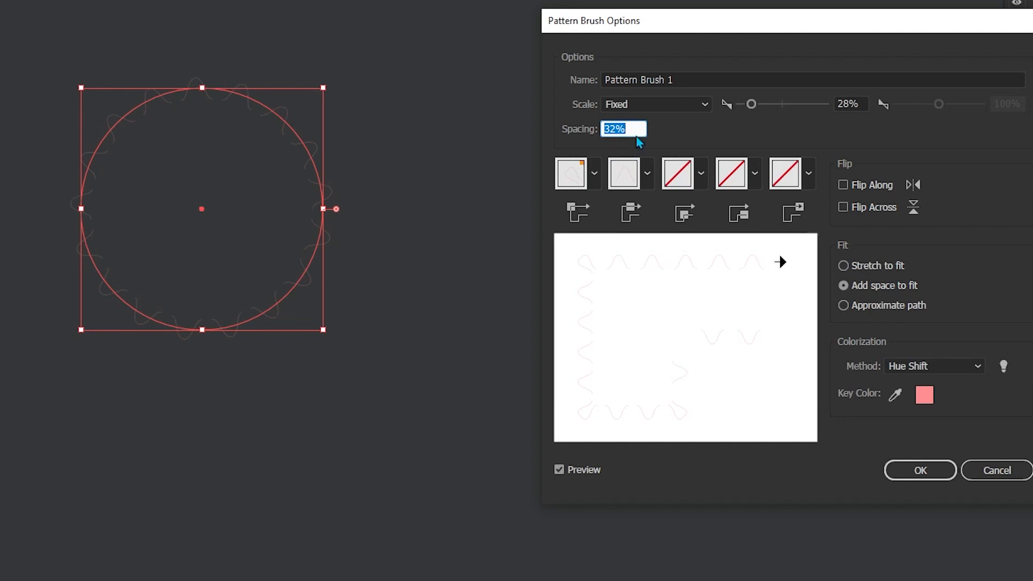
Step: Set the pattern brush's spacing to 0% and its fixed scale to 21%, and apply the changes to the existing strokes
text(0)
click(862, 104)
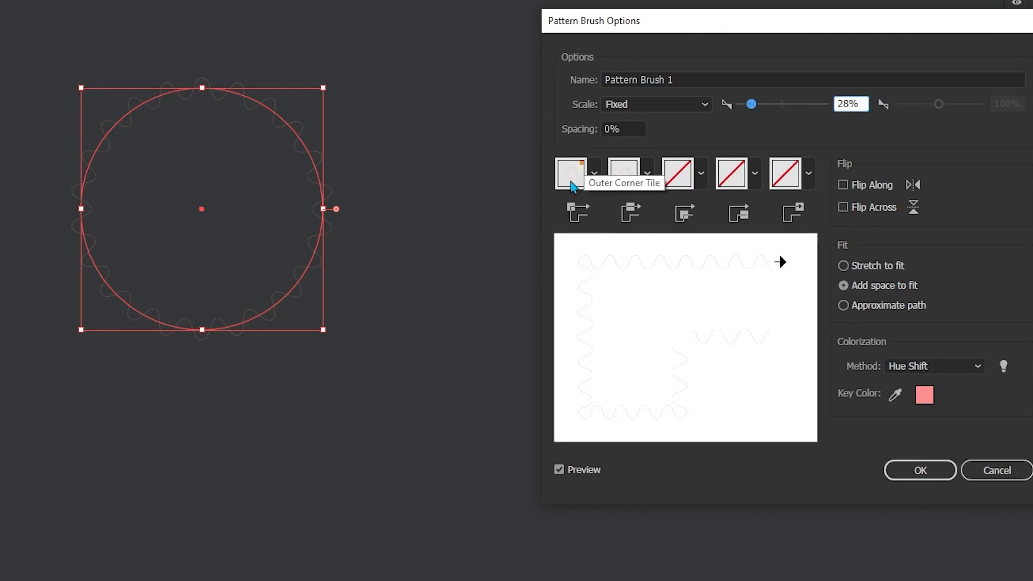
click(750, 105)
drag(750, 108, 748, 108)
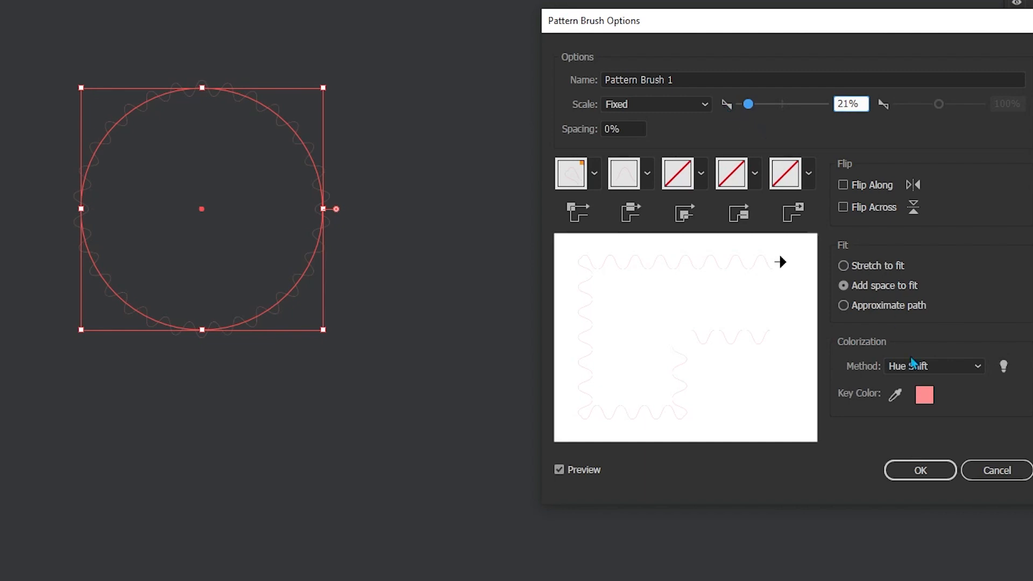
click(928, 472)
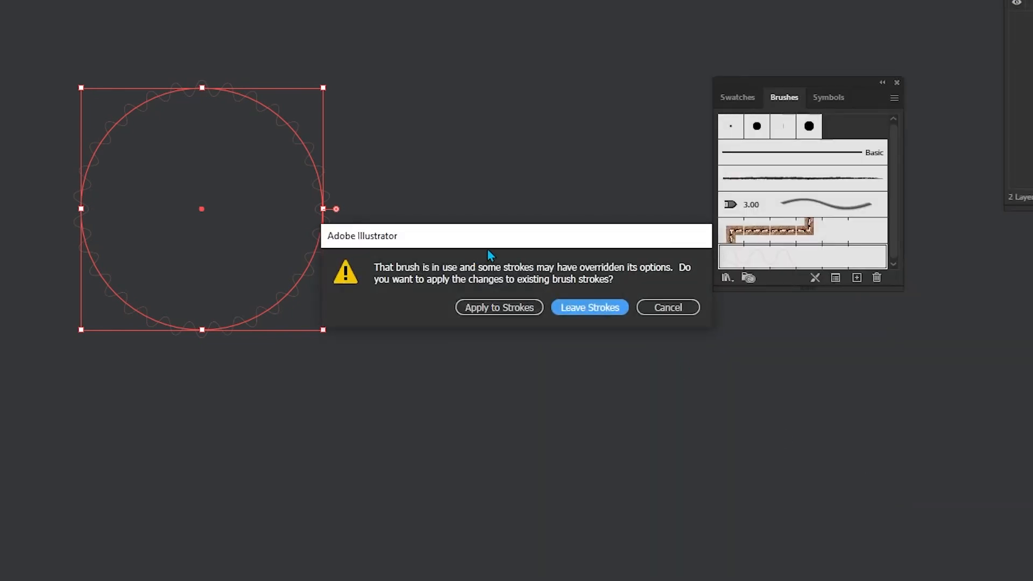
click(503, 308)
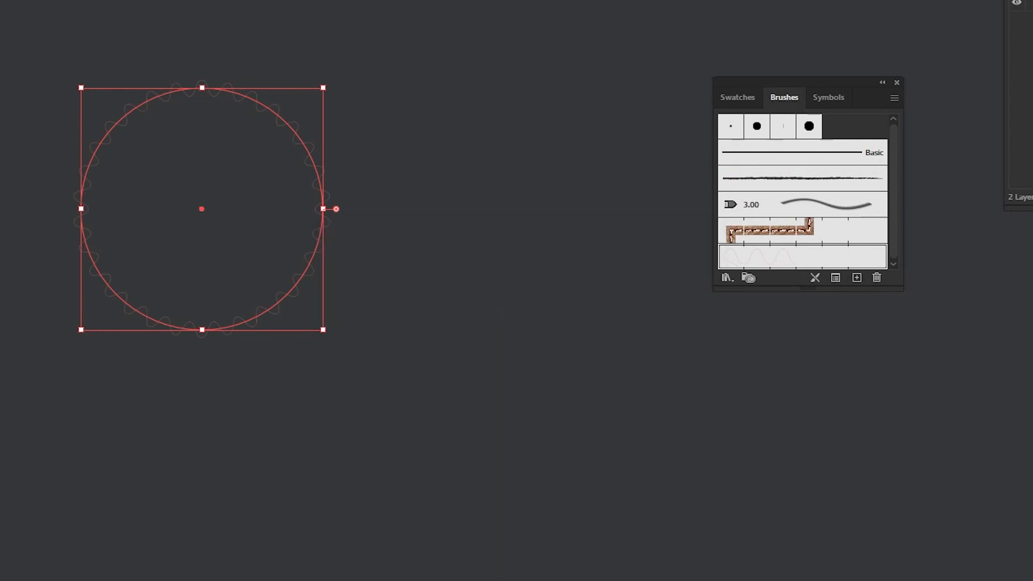
Step: Move the wavy circle toward the artboard's middle and expand its appearance into editable paths
drag(261, 103, 389, 219)
click(498, 226)
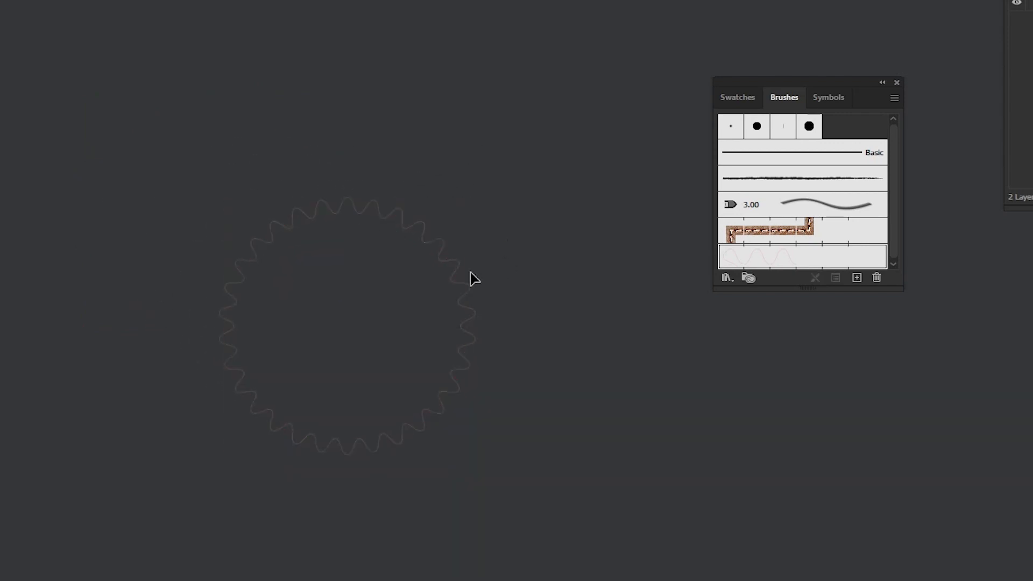
click(426, 241)
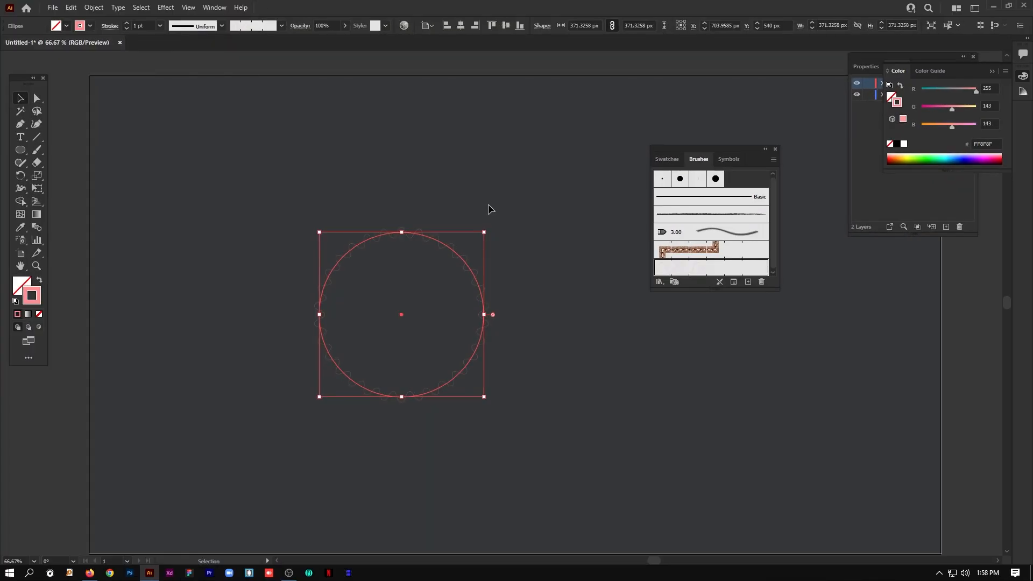
click(93, 7)
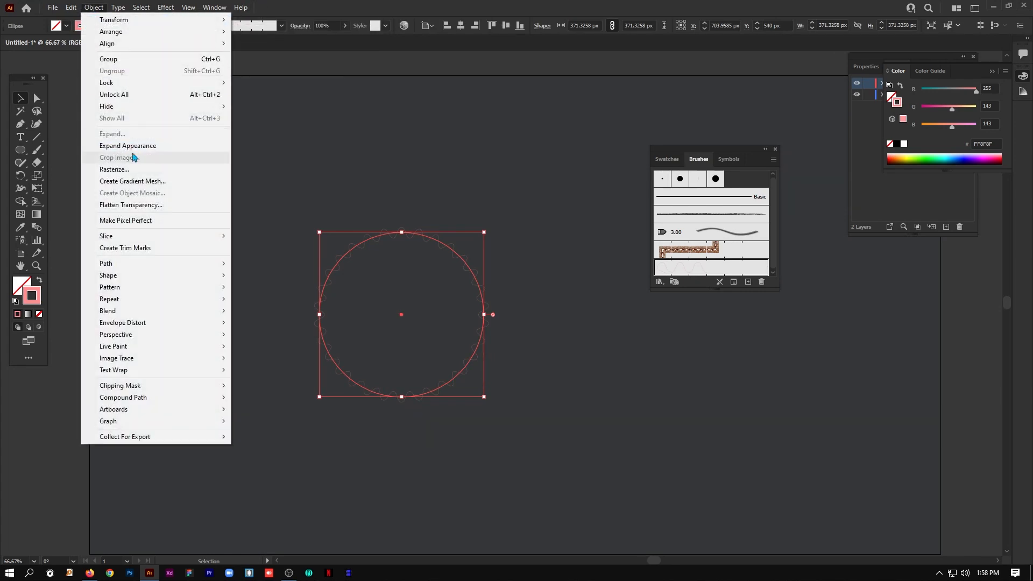
click(135, 146)
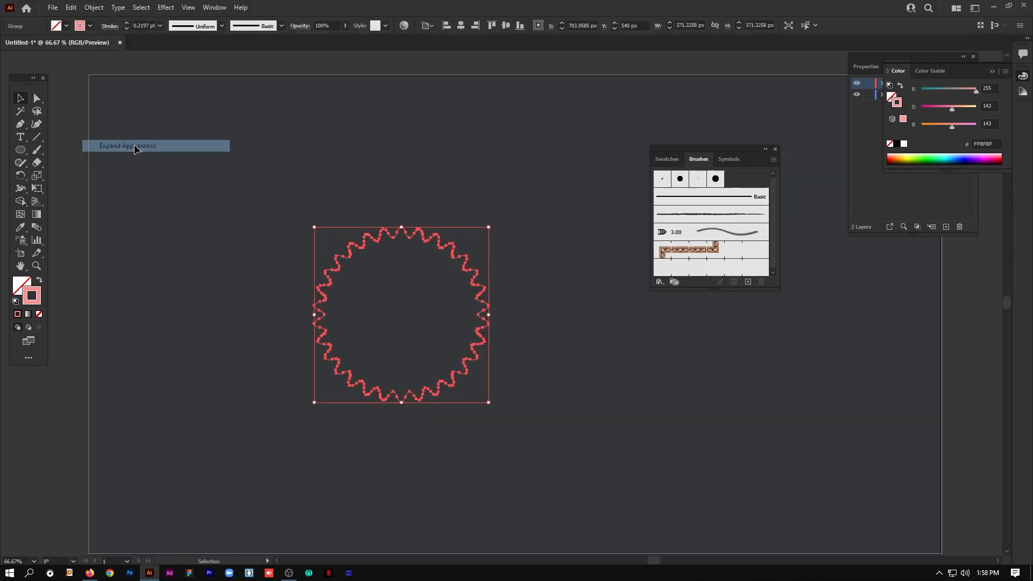
click(501, 207)
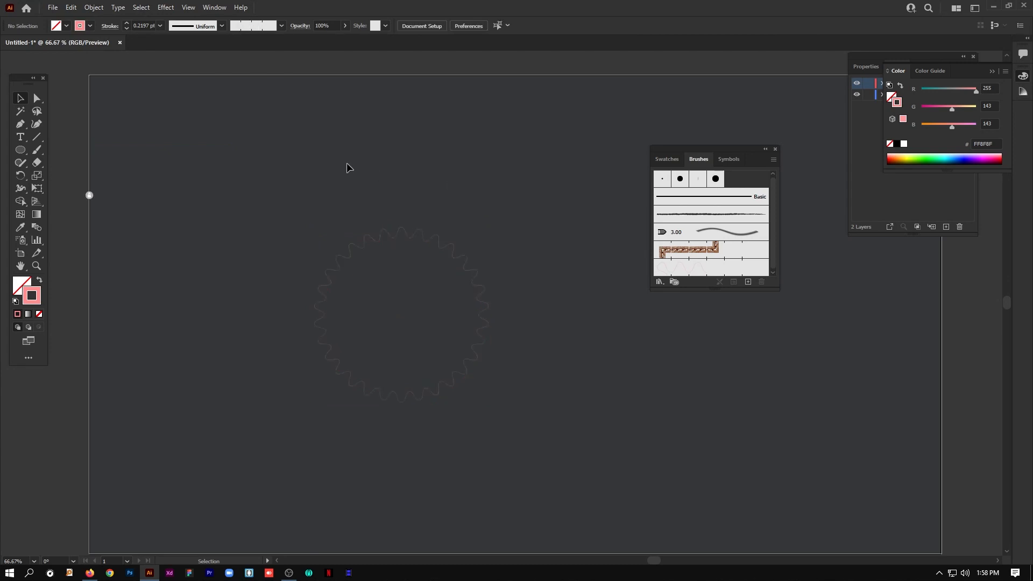
Step: Inspect individual wave segments of the expanded ring with the Direct Selection tool
key(a)
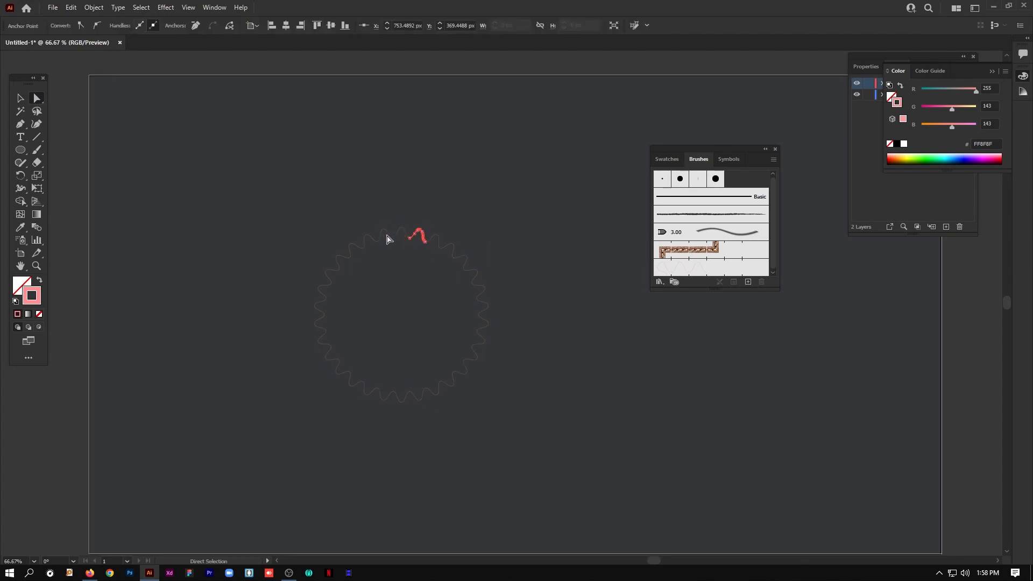
click(383, 242)
click(20, 98)
click(178, 143)
click(38, 97)
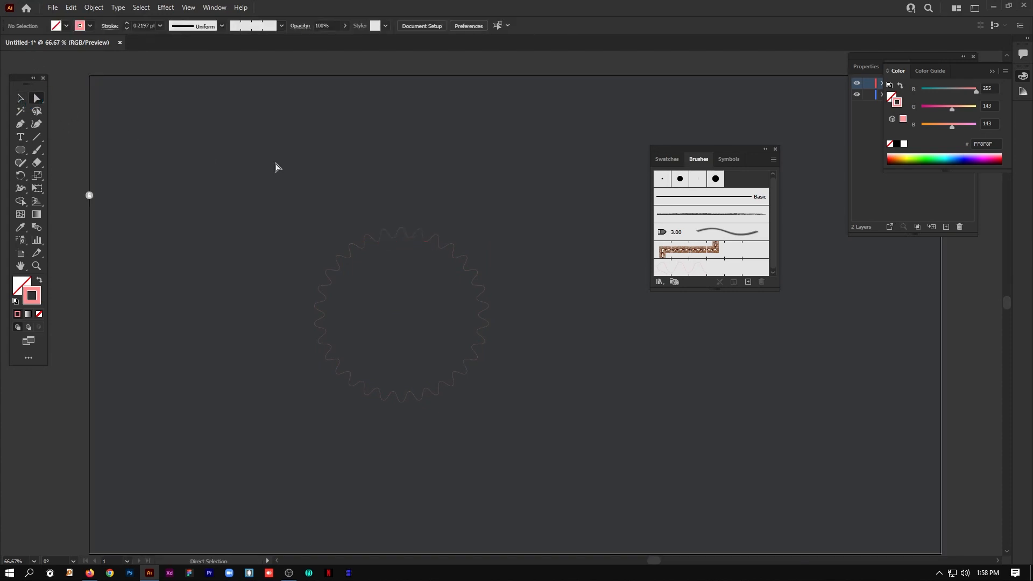
Step: Try filling the unjoined wave segments of the ring with C96363, and undo the fill
drag(569, 457, 569, 458)
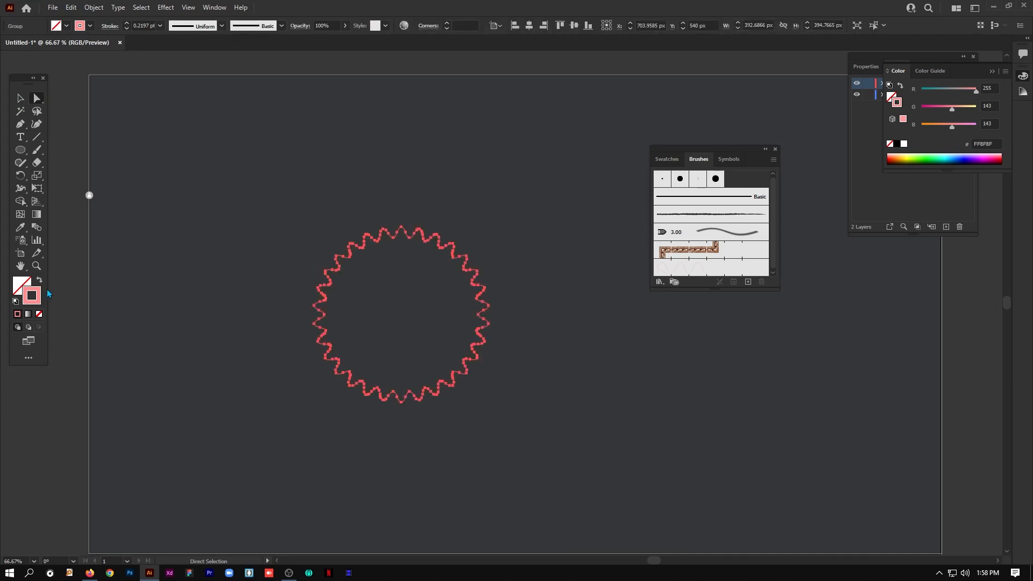
double_click(19, 292)
drag(437, 257, 445, 244)
click(628, 219)
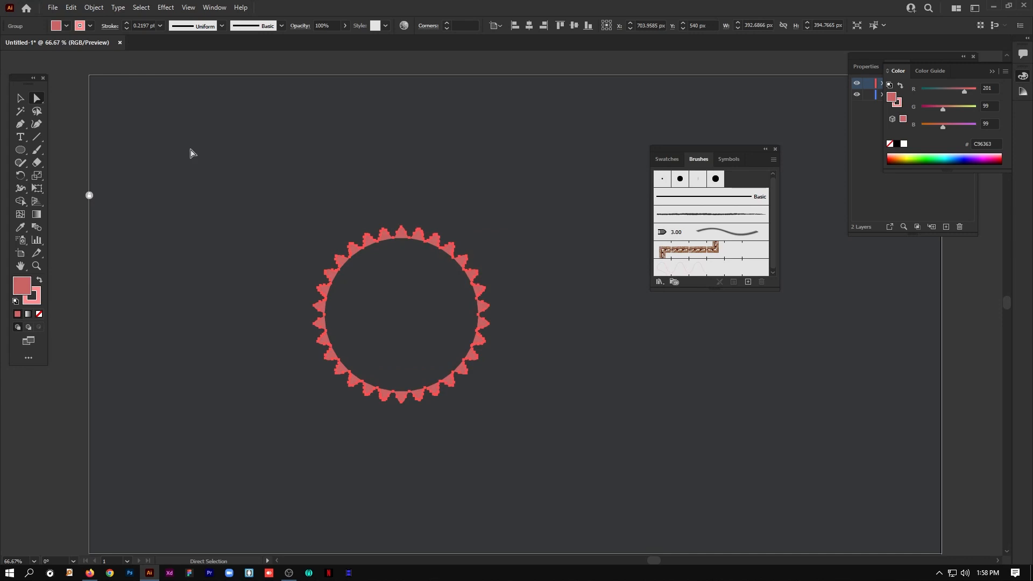
click(20, 99)
click(156, 139)
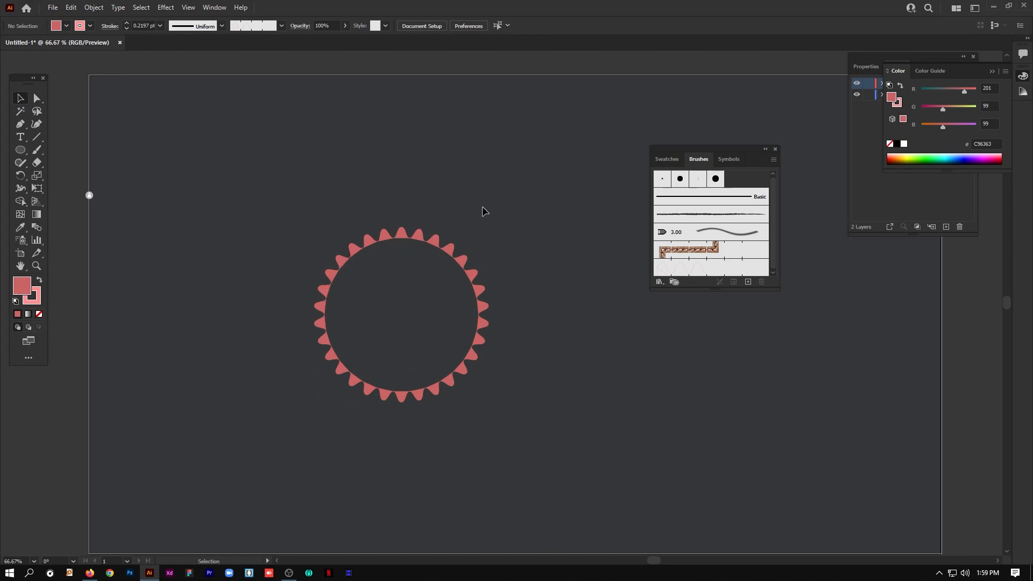
key(ctrl+z)
Step: Select all the wave segments of the expanded ring and join them into one outline
click(528, 190)
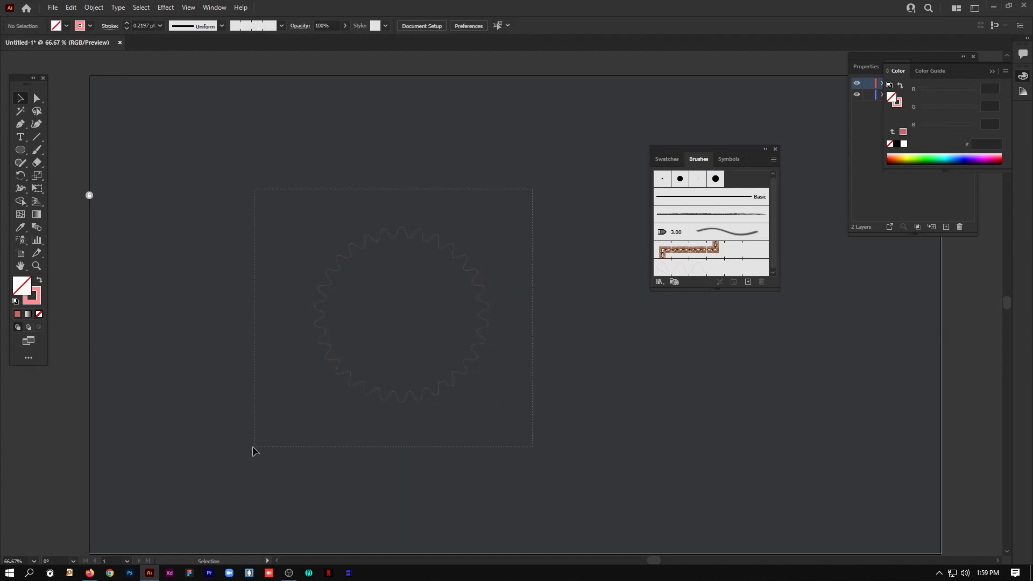
drag(253, 447, 253, 447)
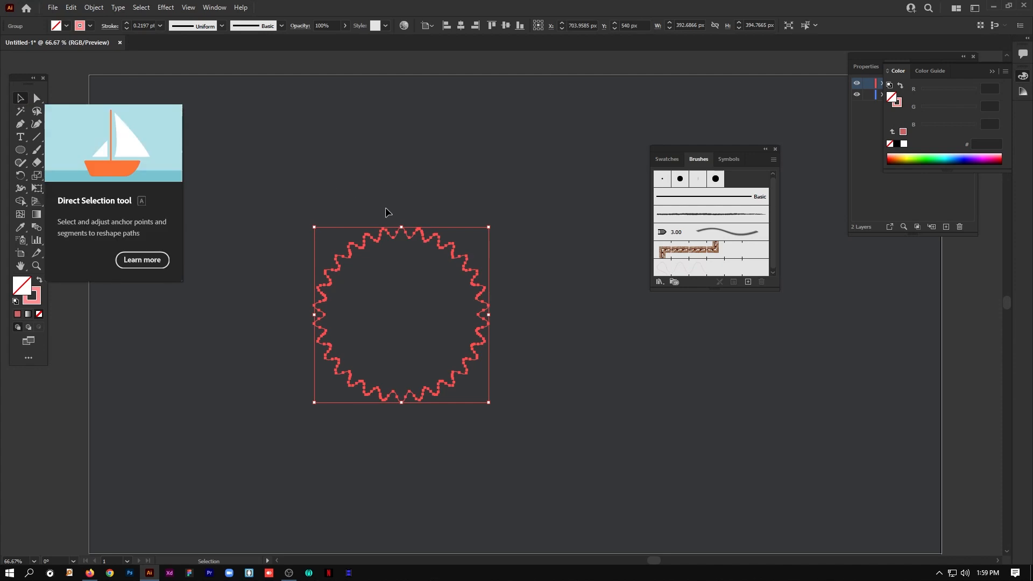
key(ctrl+j)
click(331, 178)
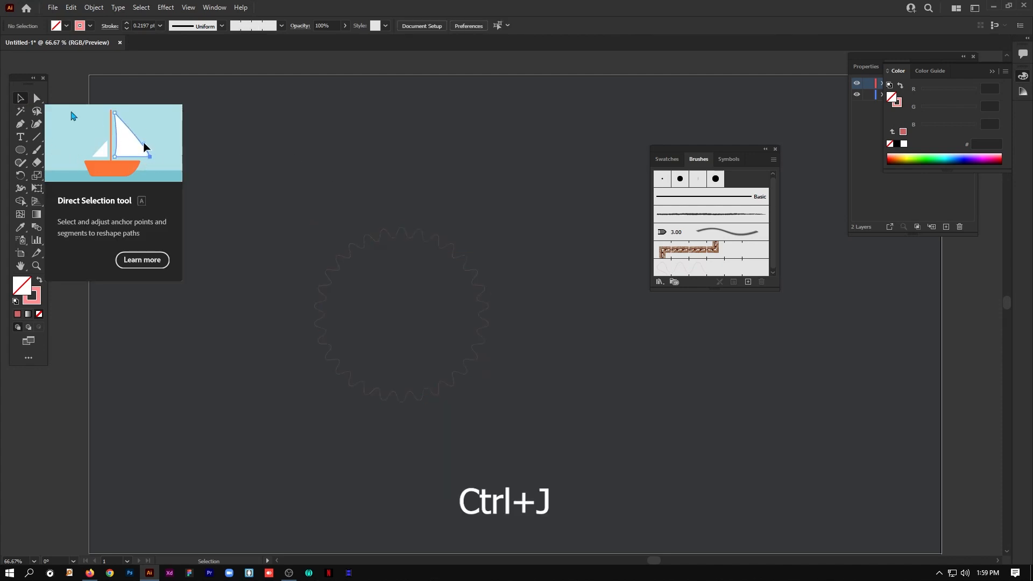
key(a)
drag(542, 448, 543, 447)
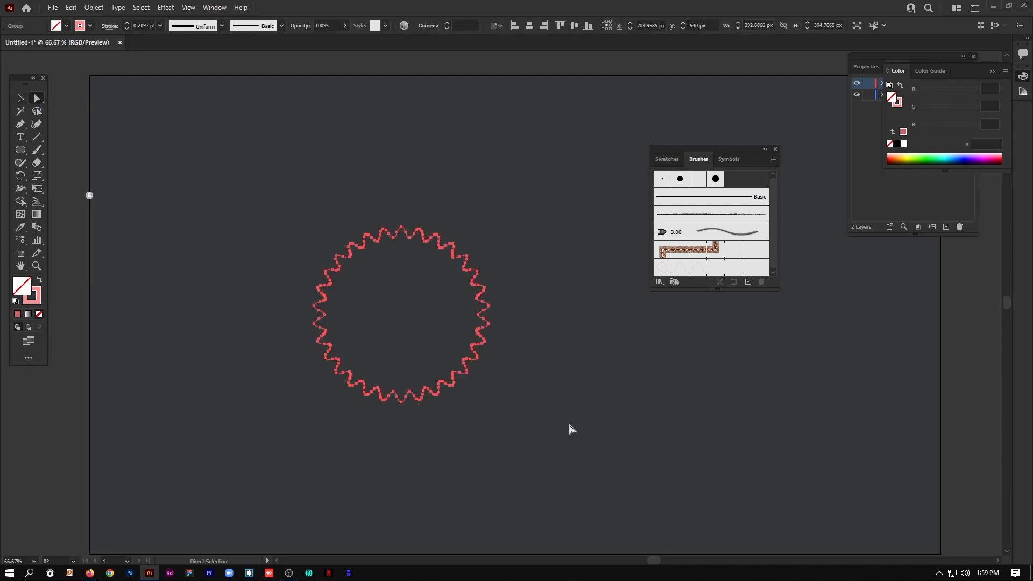
key(ctrl+j)
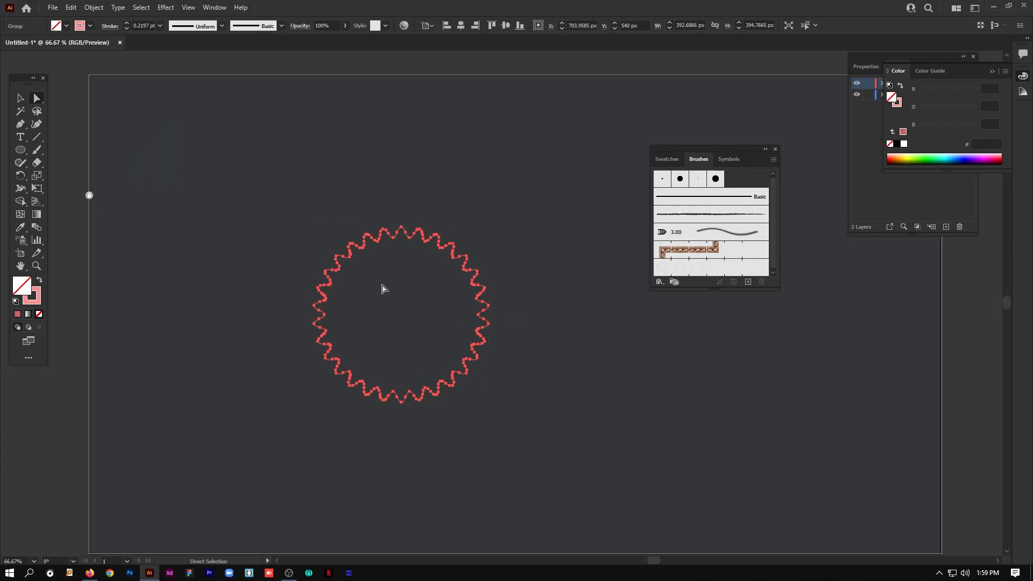
Step: Fill the joined wavy outline with the colour D67676 and deselect it
double_click(27, 288)
text(D67676)
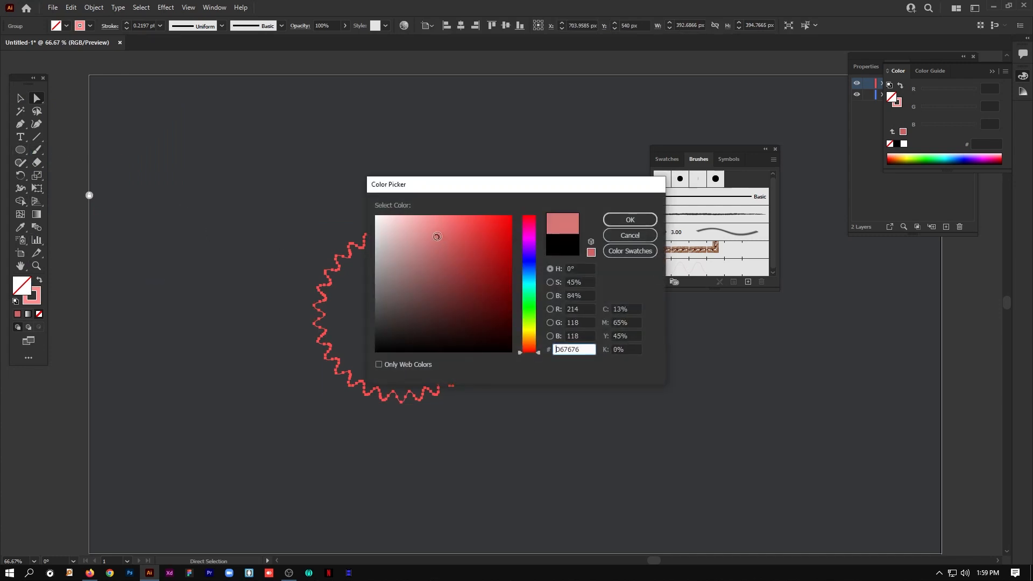
click(614, 220)
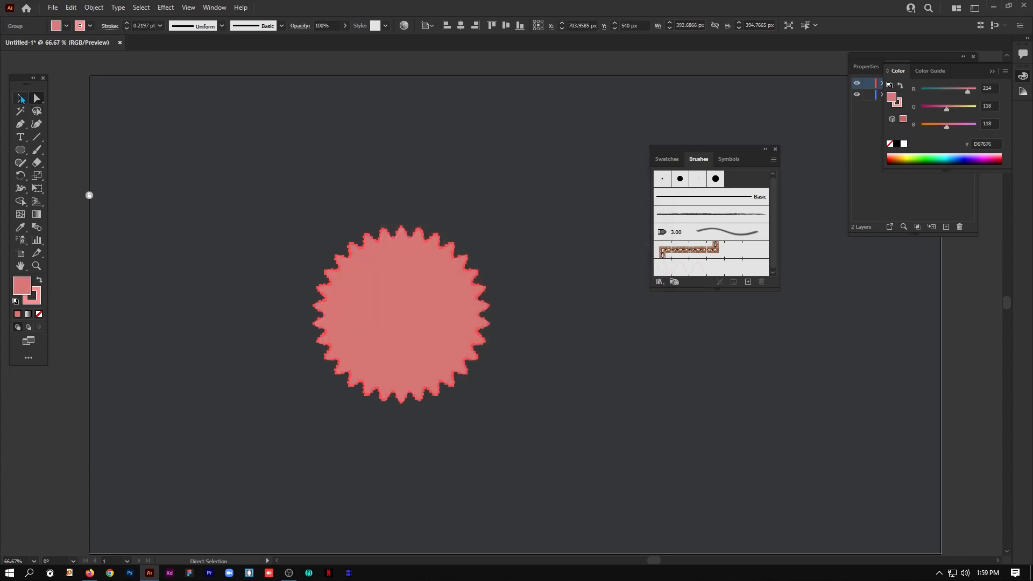
click(20, 98)
click(193, 160)
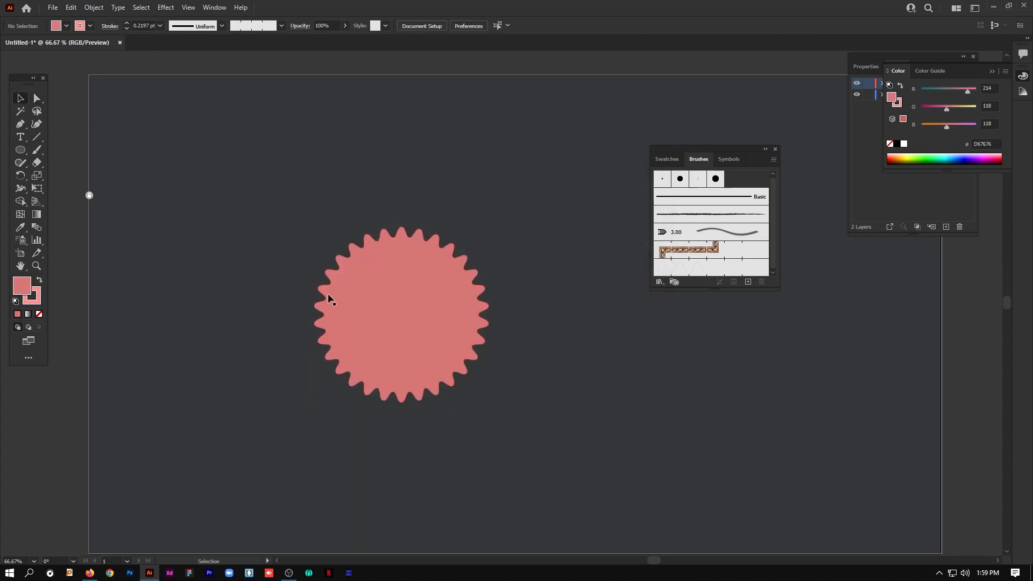
Step: Move the filled wavy badge to the artboard's lower-right corner to free the drawing area
drag(411, 270, 297, 255)
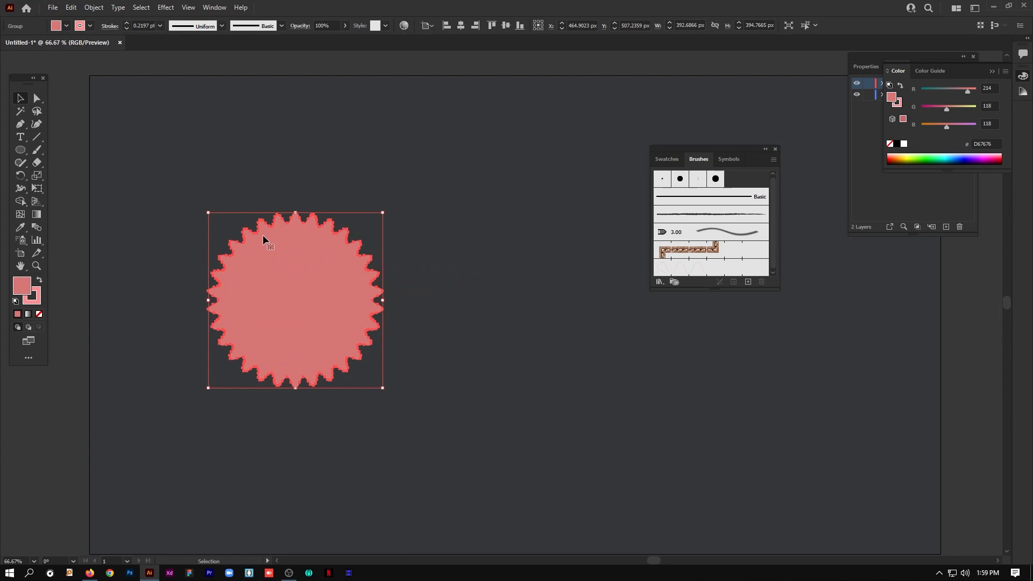
click(461, 205)
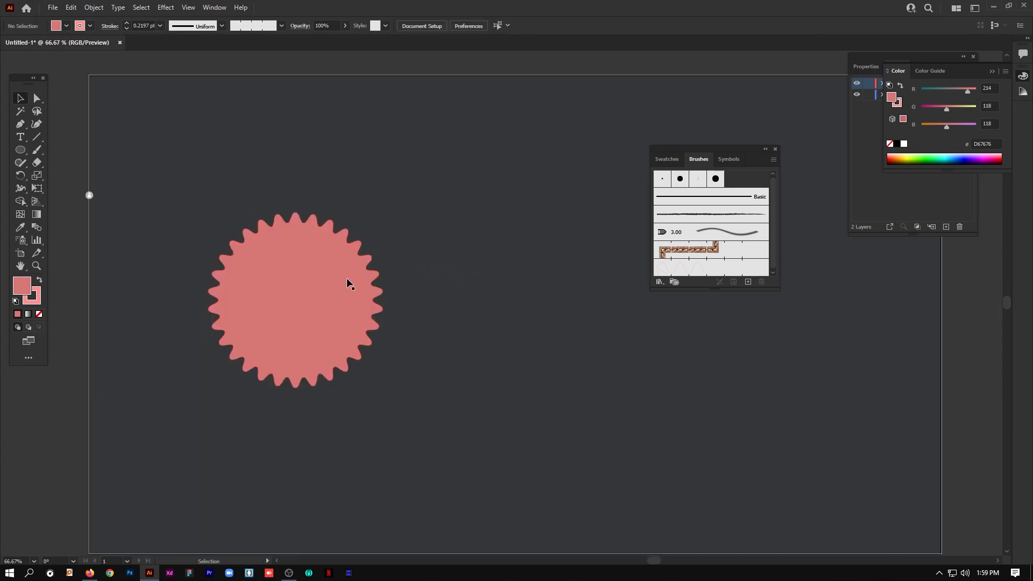
drag(328, 291, 818, 418)
click(406, 235)
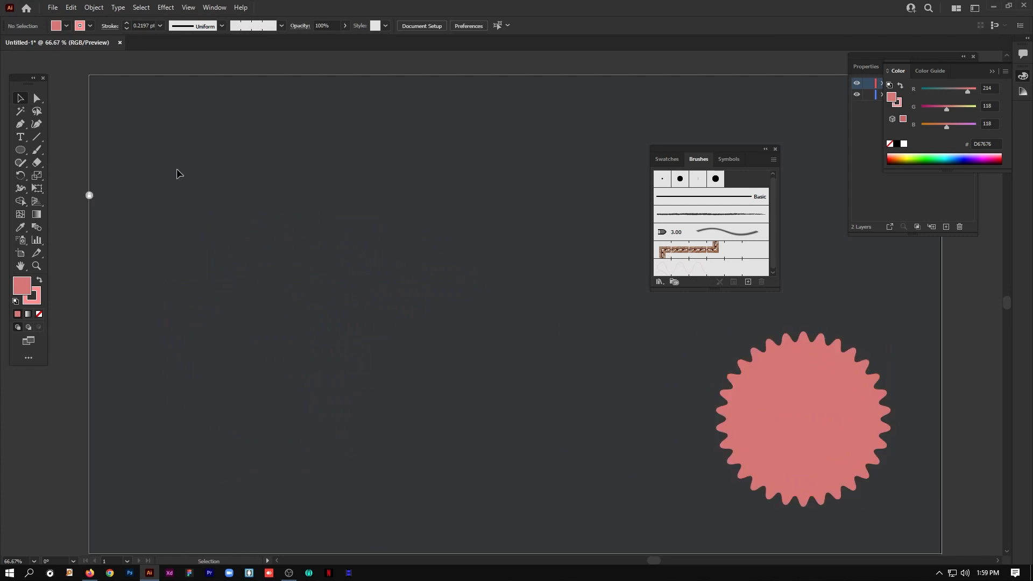
Step: Draw a very small circle near the artboard's upper-left corner with the Ellipse tool
drag(20, 150, 52, 152)
click(78, 144)
drag(190, 149, 216, 148)
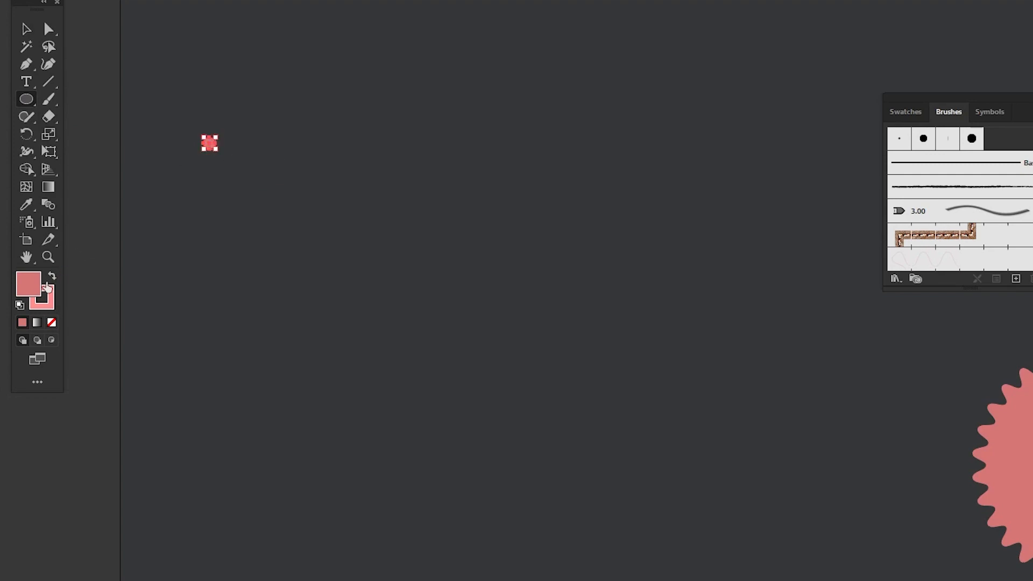
Step: Remove the small circle's stroke and set its fill to white, FFFFFF
click(49, 306)
click(53, 322)
double_click(25, 285)
drag(541, 300, 496, 184)
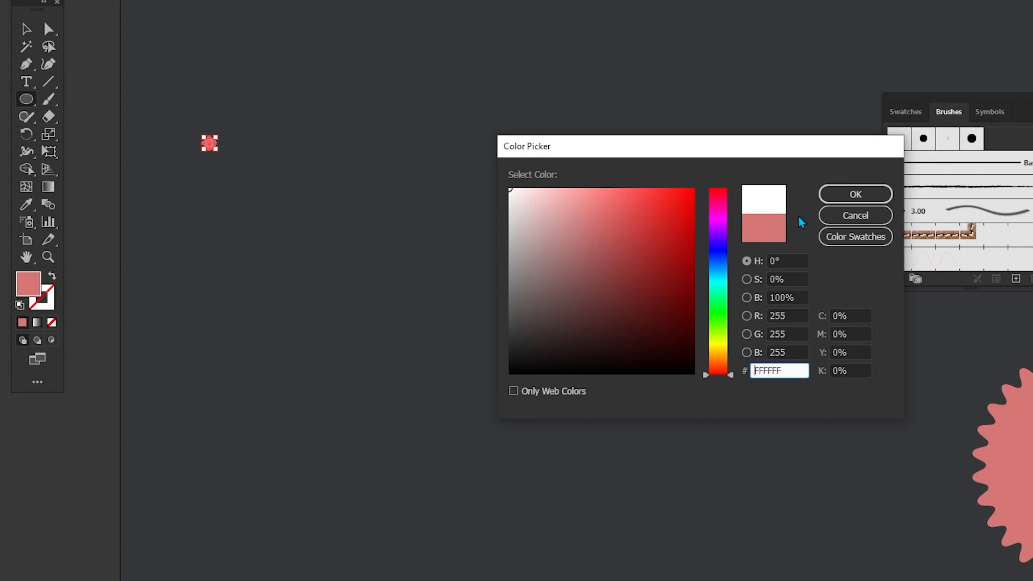
click(855, 194)
Step: Duplicate and resize the white circle to form a horizontal row of four circles alternating larger and smaller
click(26, 30)
click(331, 104)
click(210, 149)
drag(217, 152, 260, 152)
click(258, 145)
click(345, 133)
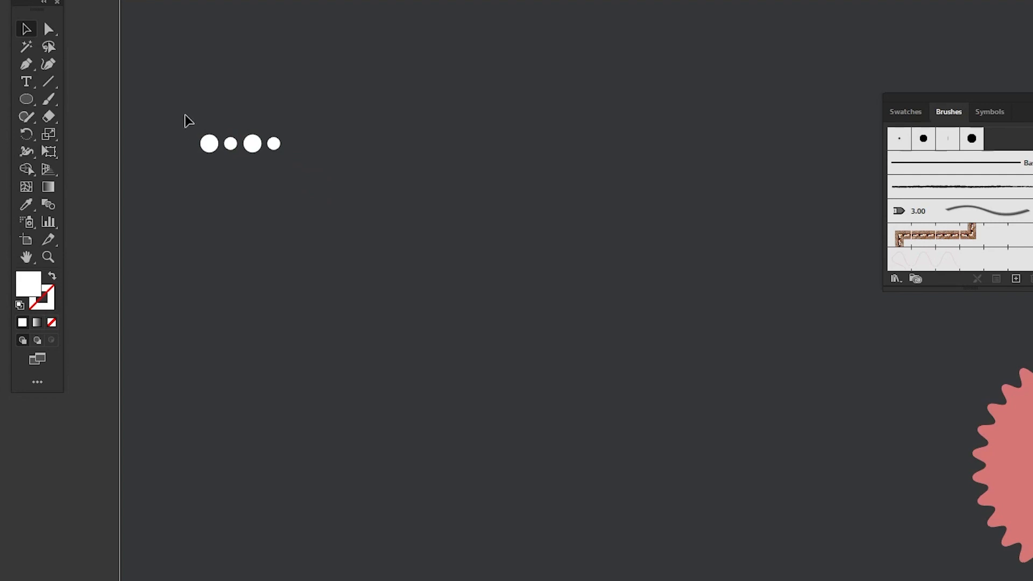
Step: Select the row of four white circles and start a new Pattern Brush from it
drag(181, 115, 299, 188)
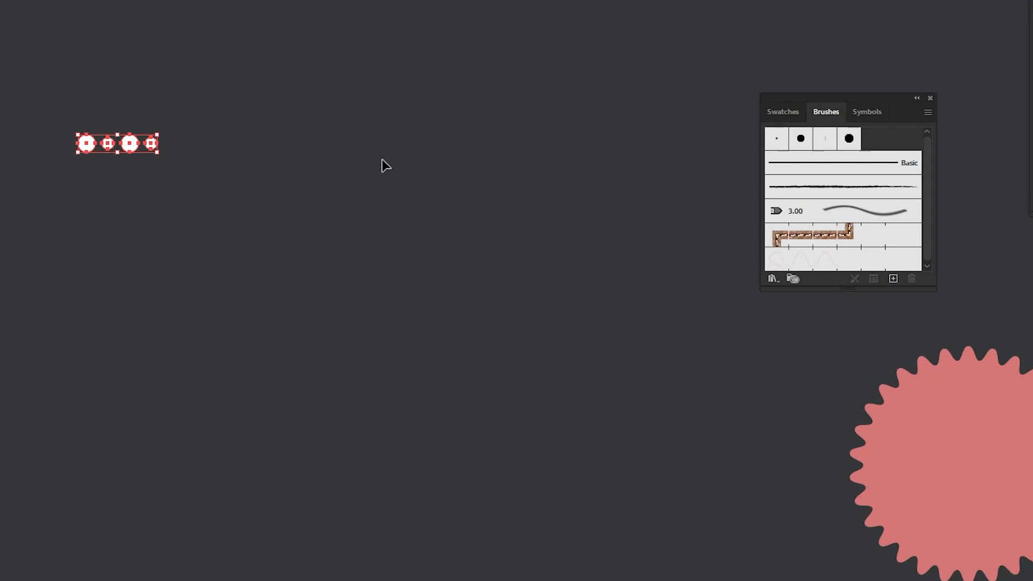
drag(64, 97, 210, 207)
click(893, 278)
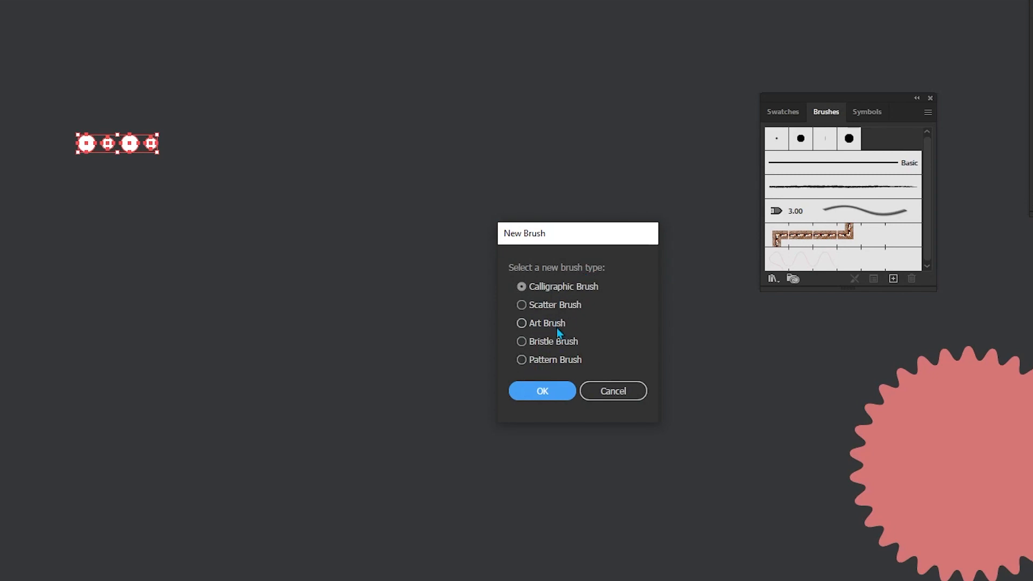
click(544, 363)
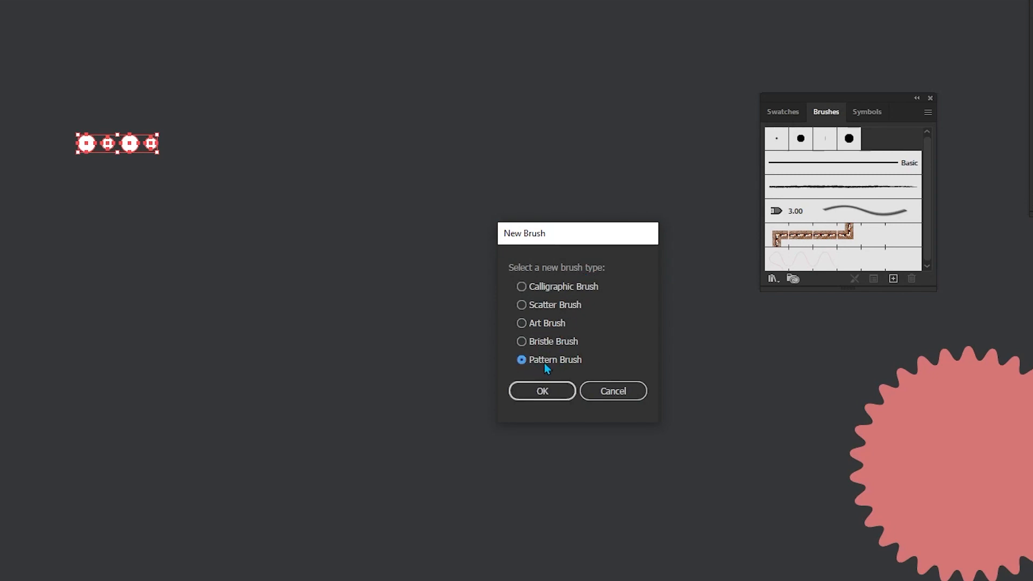
click(547, 395)
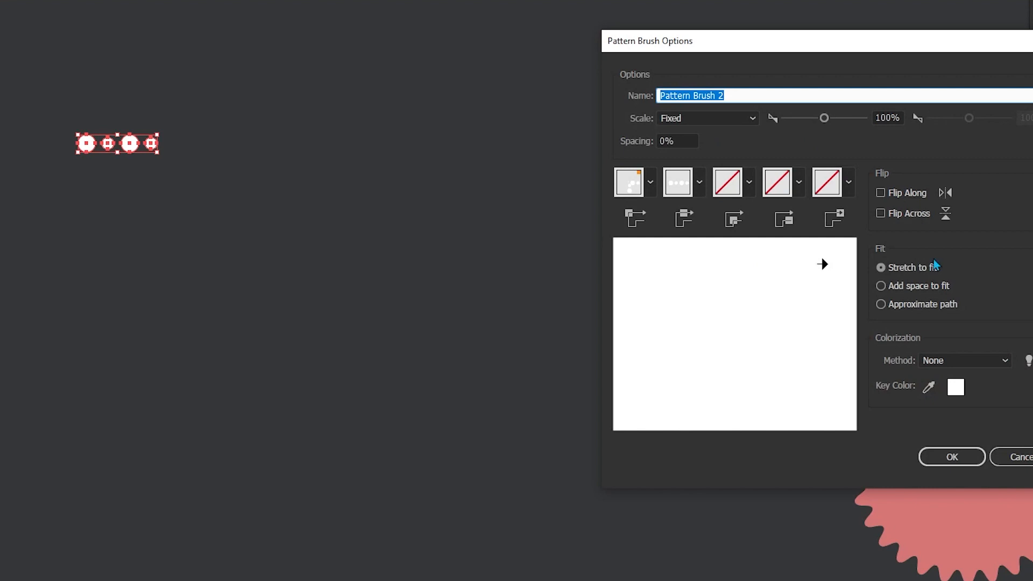
Step: Set the dotted pattern brush's fit to Add space to fit and its colorization method to Hue Shift, and accept the options
click(901, 289)
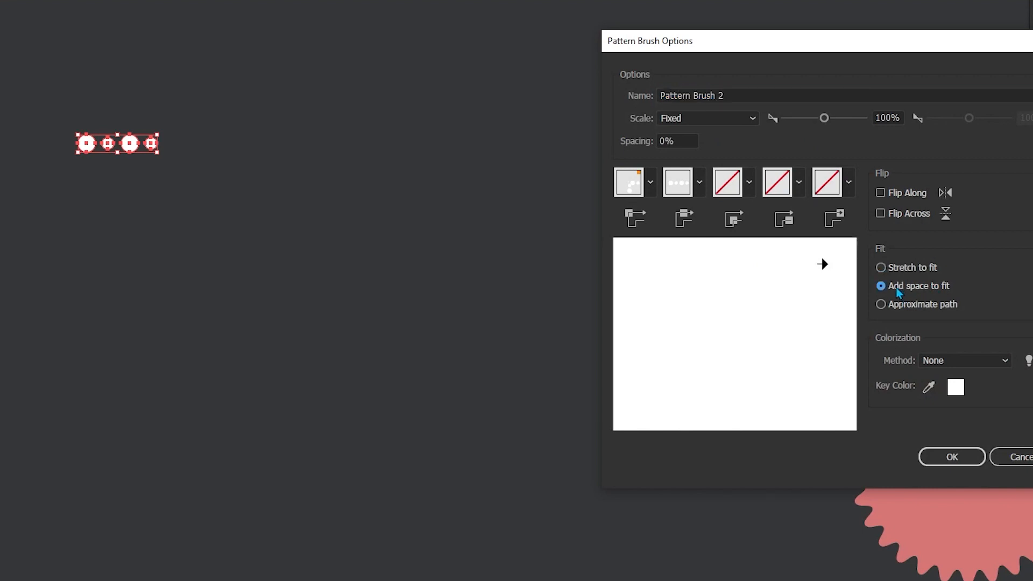
click(958, 360)
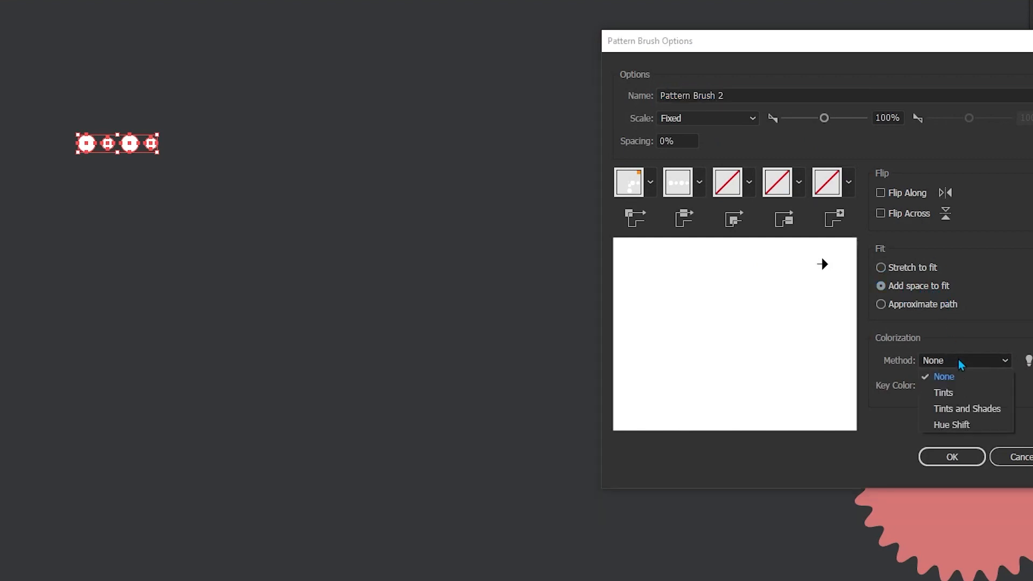
click(952, 426)
click(951, 458)
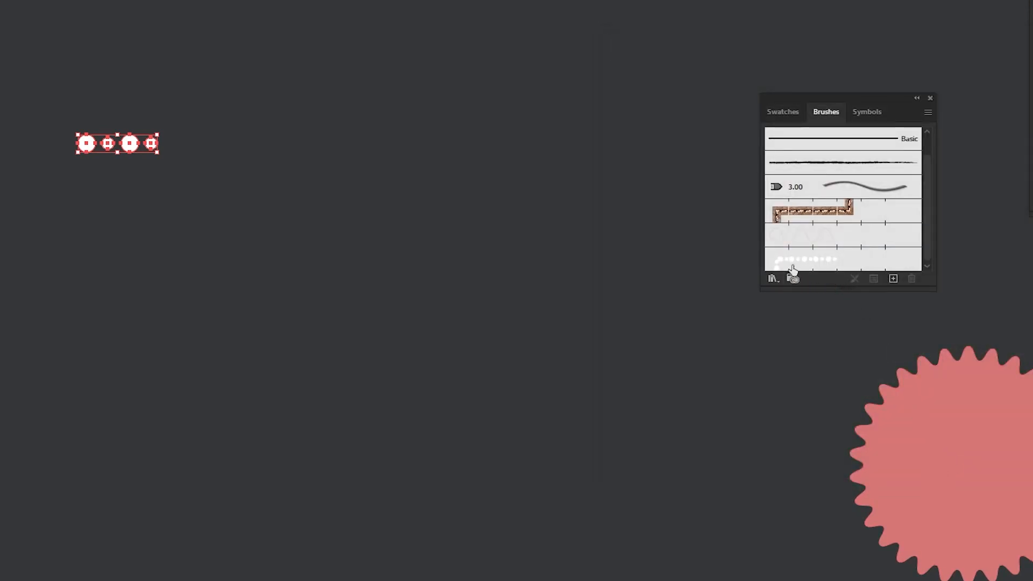
Step: Delete the source row of four white circles from the artboard
drag(236, 71, 49, 221)
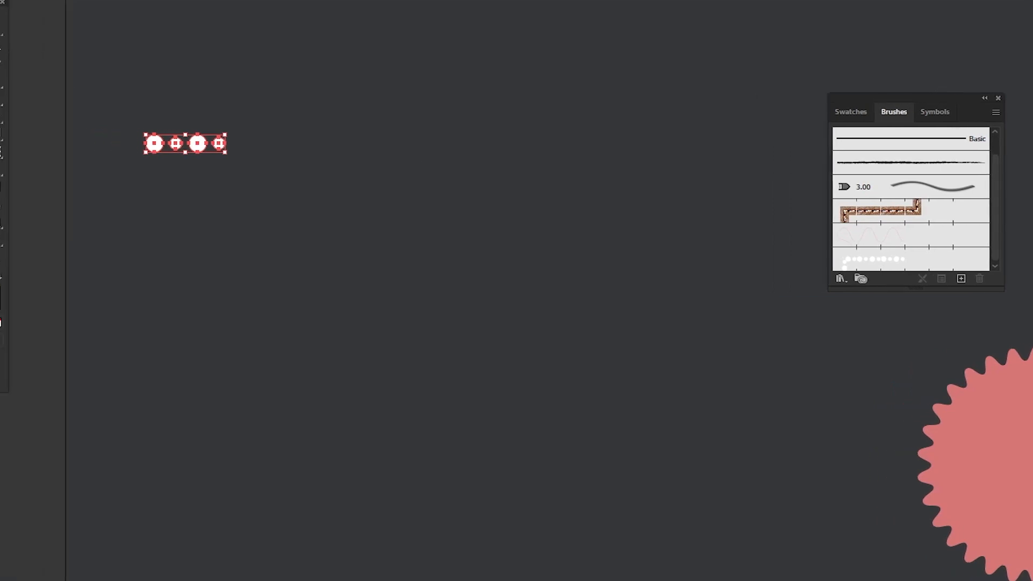
key(Delete)
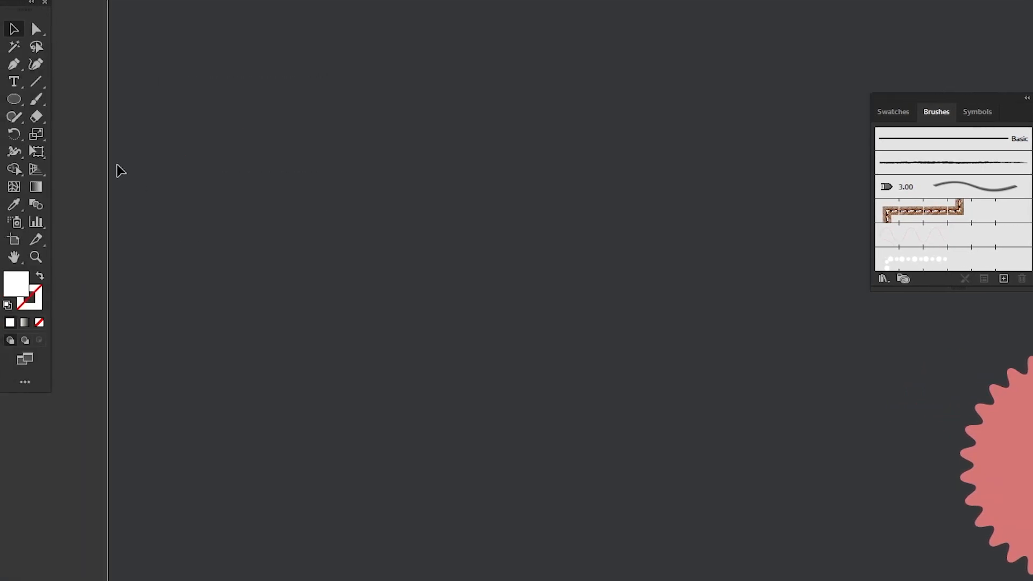
Step: Draw a circle about 410 px in diameter with a white stroke and no fill, and apply the dotted pattern brush to it
drag(14, 99, 83, 135)
drag(365, 204, 490, 328)
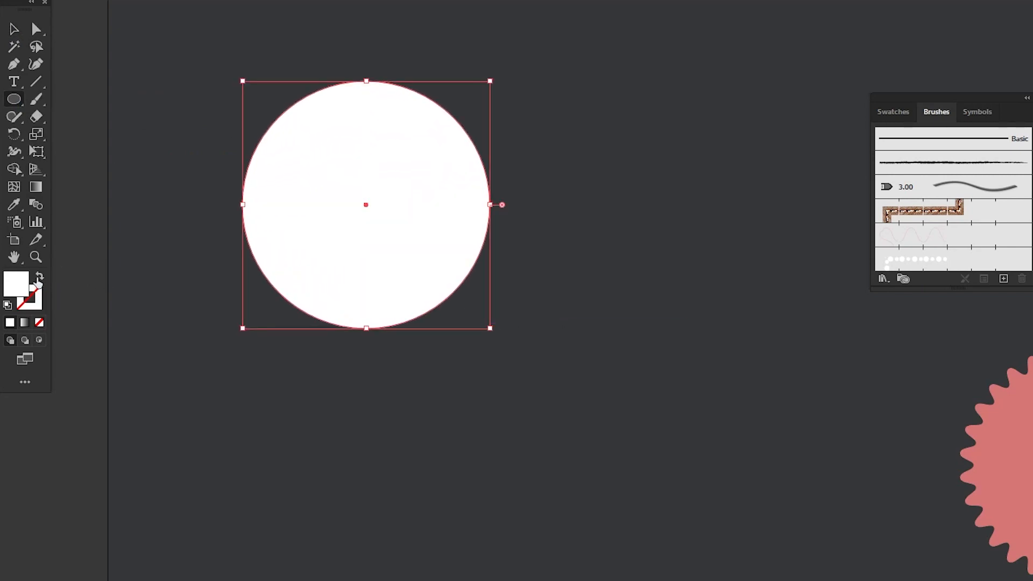
click(39, 280)
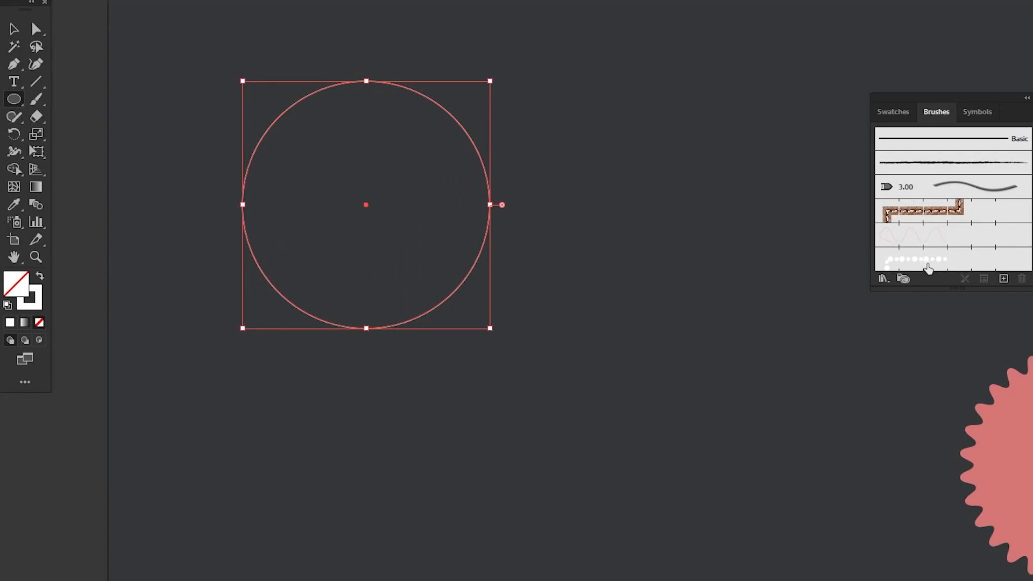
click(928, 269)
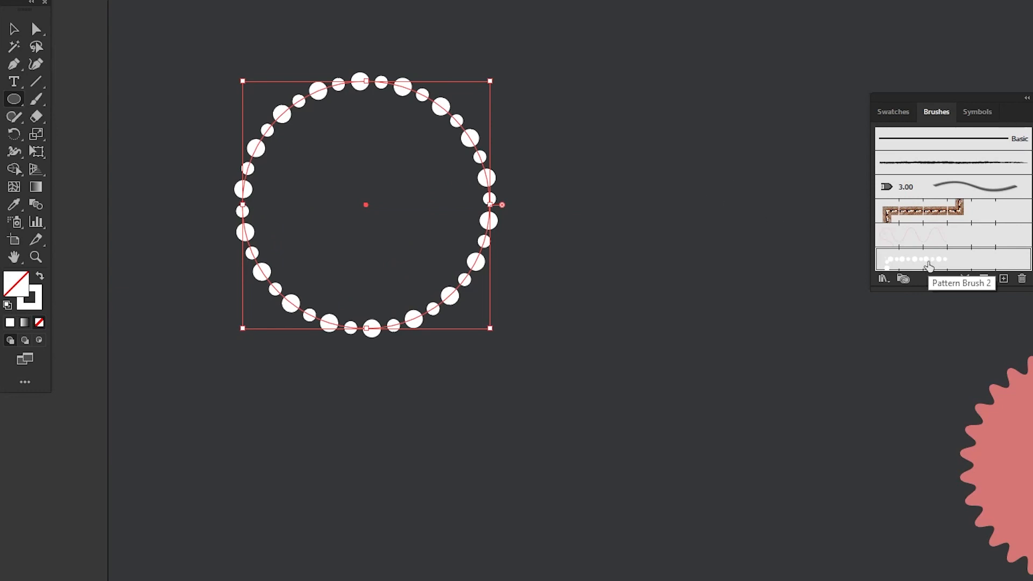
Step: Open the dotted pattern brush's options and set its fixed scale to 65%
double_click(929, 266)
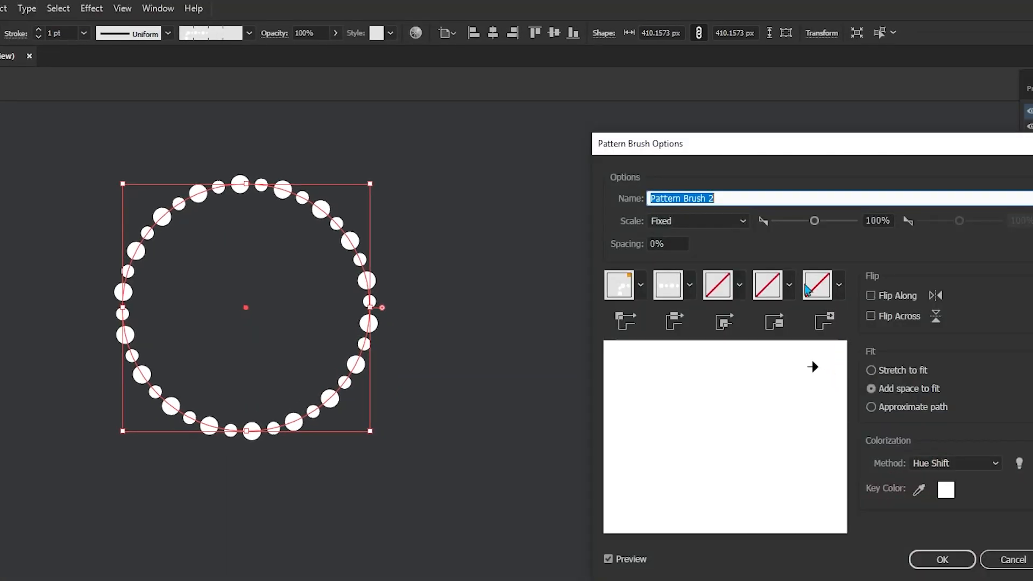
mouse_move(810, 223)
mouse_down()
mouse_move(785, 225)
mouse_move(846, 226)
mouse_move(838, 224)
mouse_up()
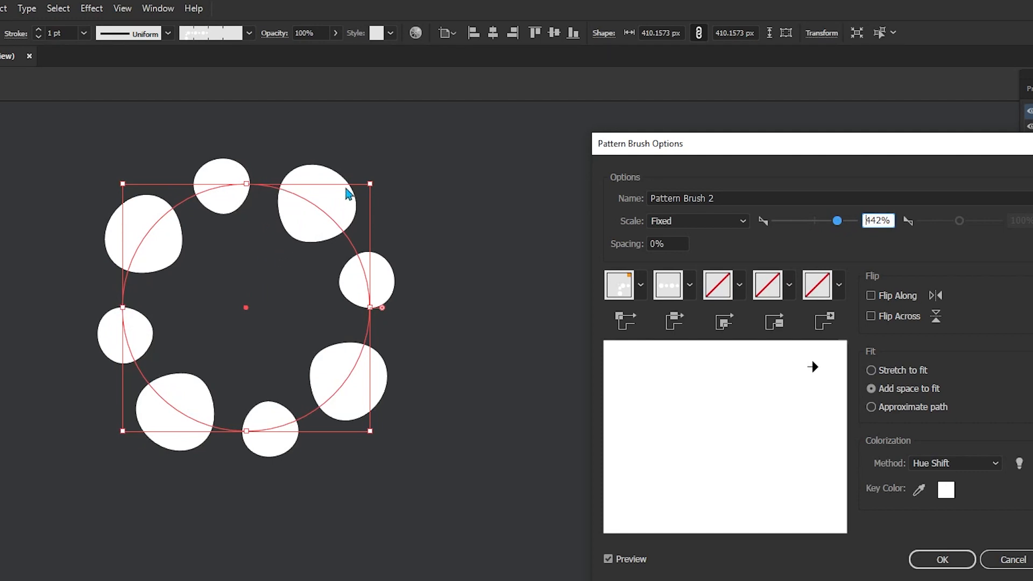
drag(837, 224, 802, 228)
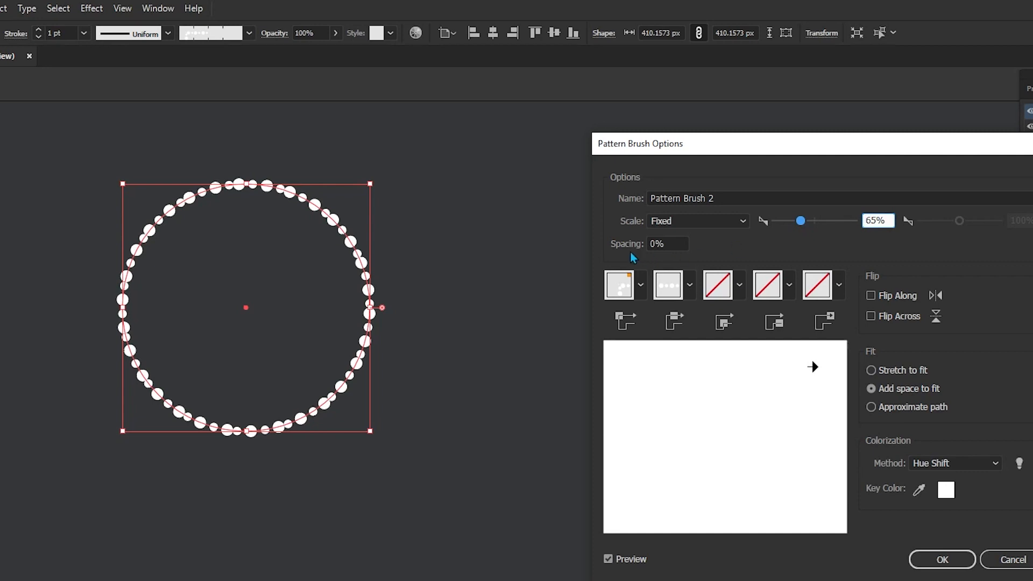
Step: Increase the dotted pattern brush's spacing to 42%
click(676, 244)
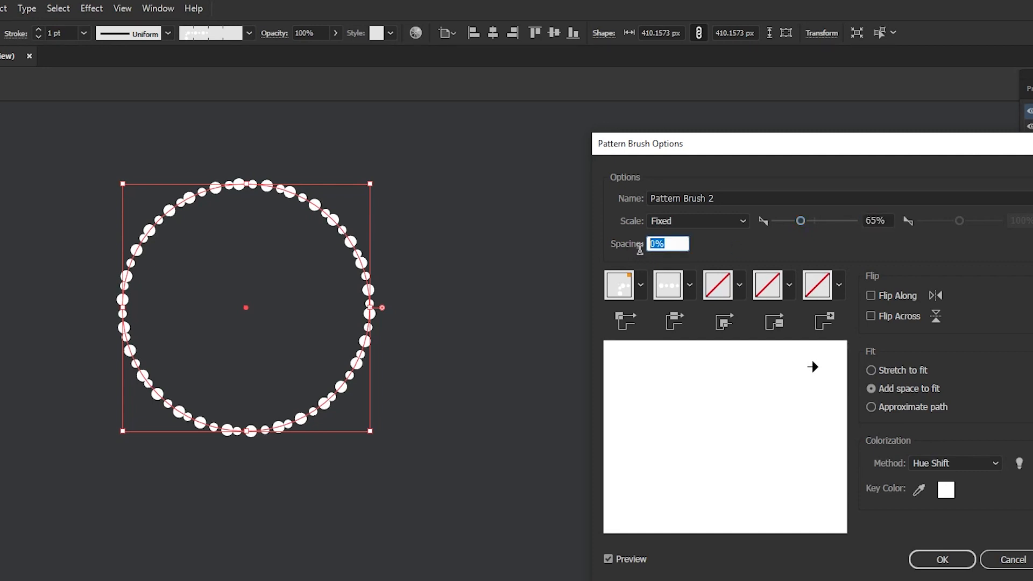
key(Up)
key(Up)
key(Up)
key(Up)
key(Up)
key(Up)
key(Up)
key(Up)
key(Up)
key(Up)
key(Up)
key(Up)
key(Up)
key(Up)
key(Up)
key(Up)
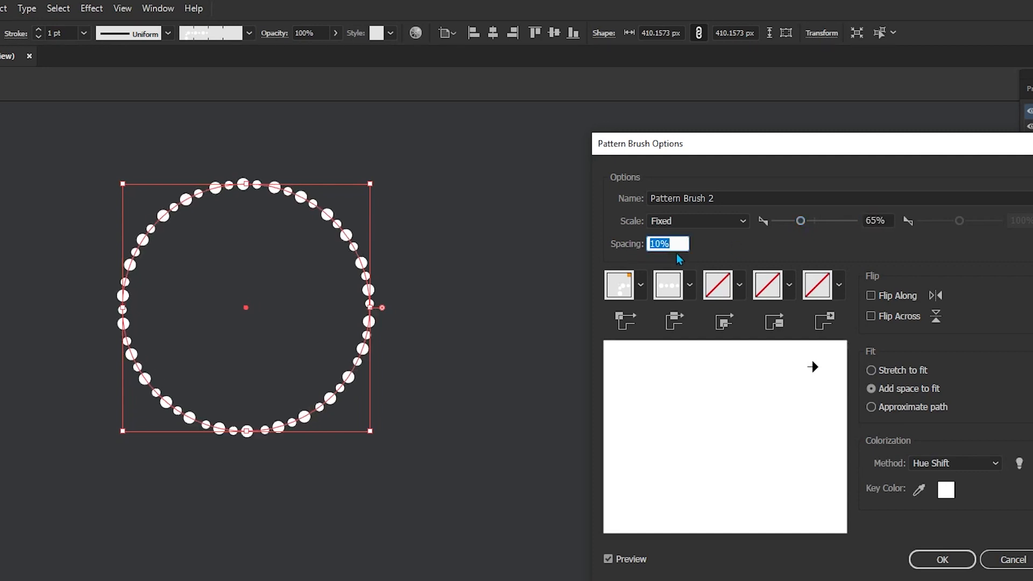
key(Up)
key(Up)
key(Up)
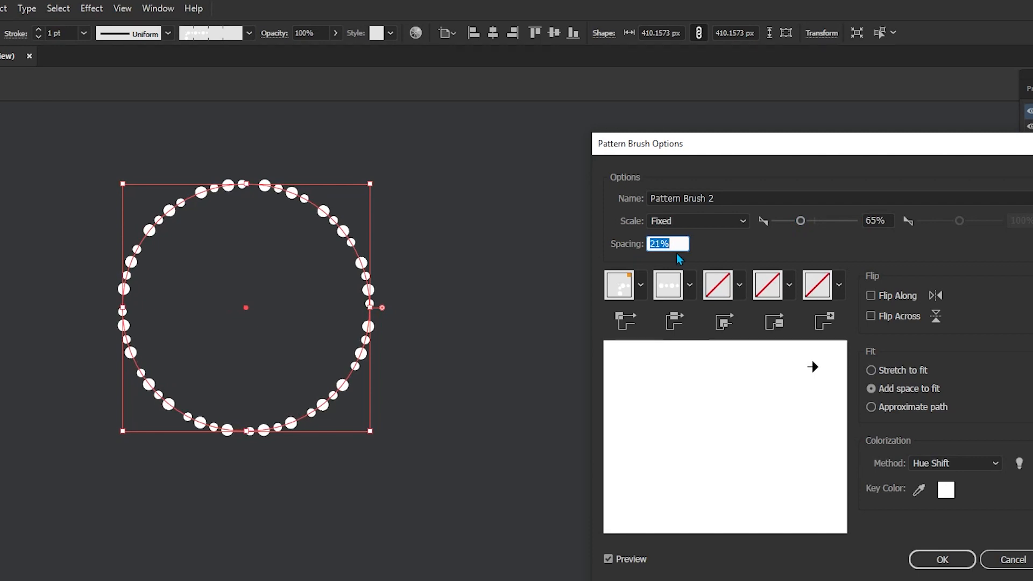
key(Up)
key(Up)
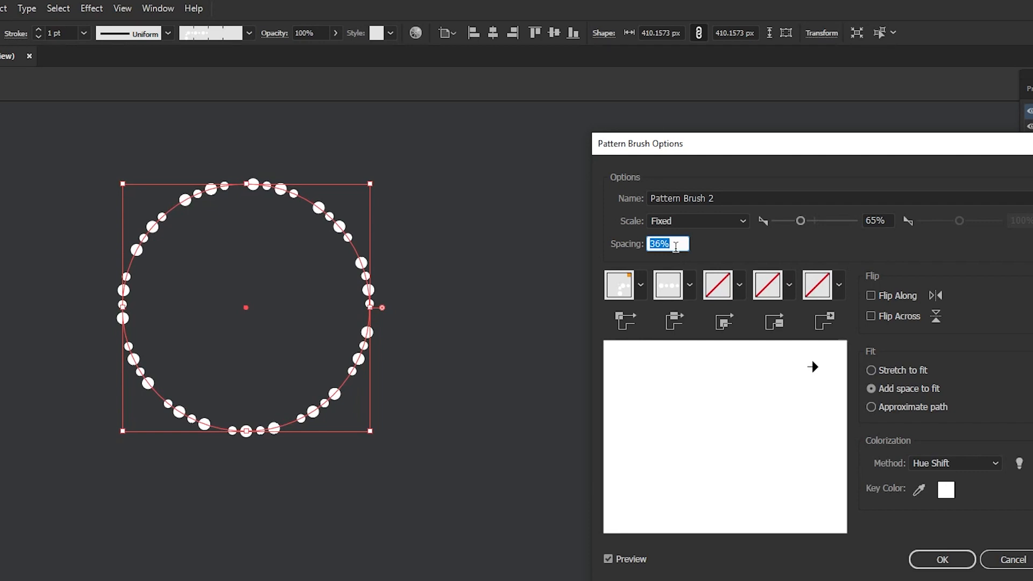
key(Up)
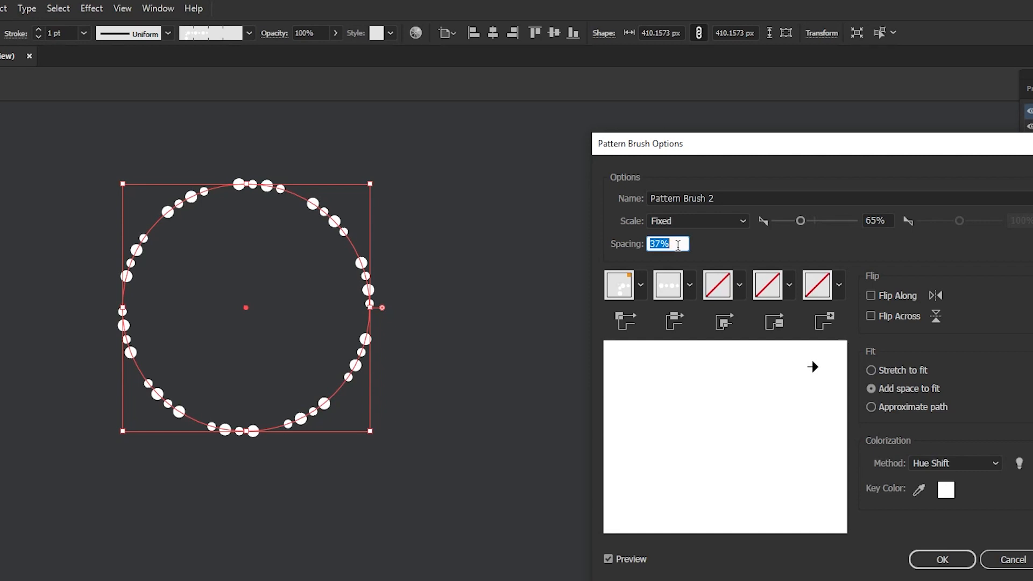
key(Up)
key(Up)
key(Up)
key(Up)
key(Up)
Step: Refresh the brush preview, accept the options and apply the changes to the existing brush strokes
click(632, 563)
click(633, 563)
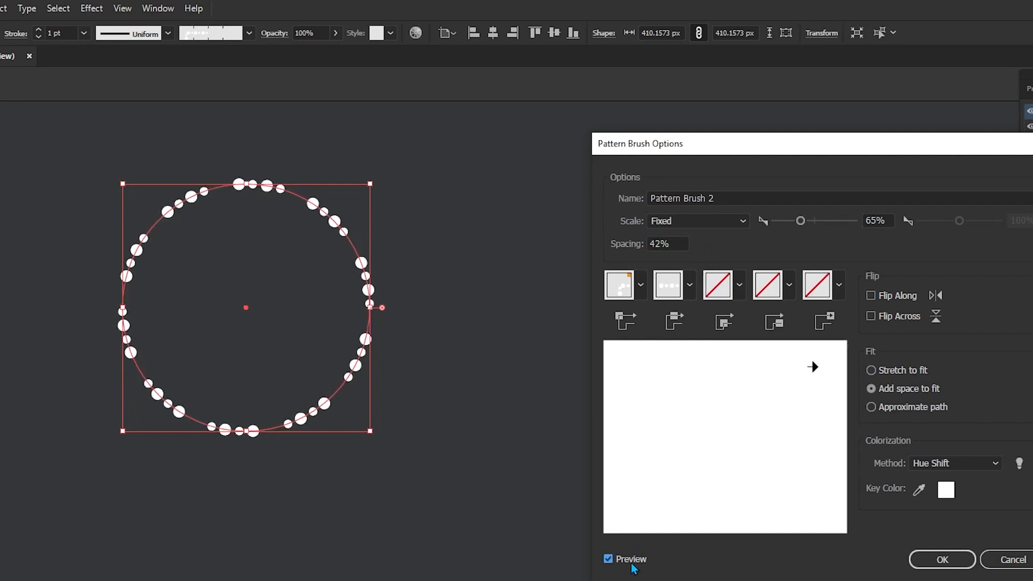
click(940, 564)
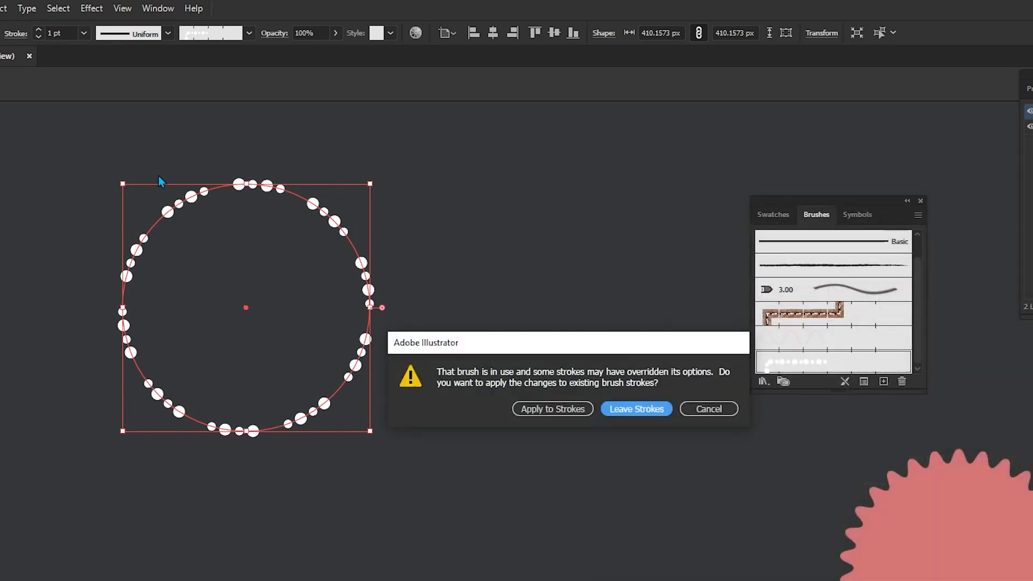
click(557, 410)
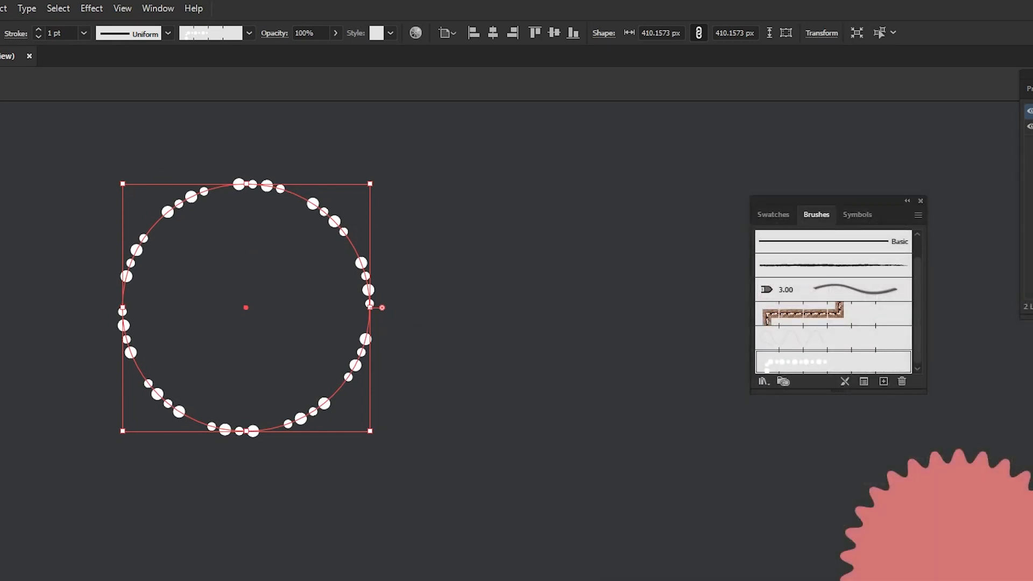
Step: Move the dotted circle slightly down and to the right, and deselect it
click(463, 189)
drag(345, 236, 412, 319)
click(548, 230)
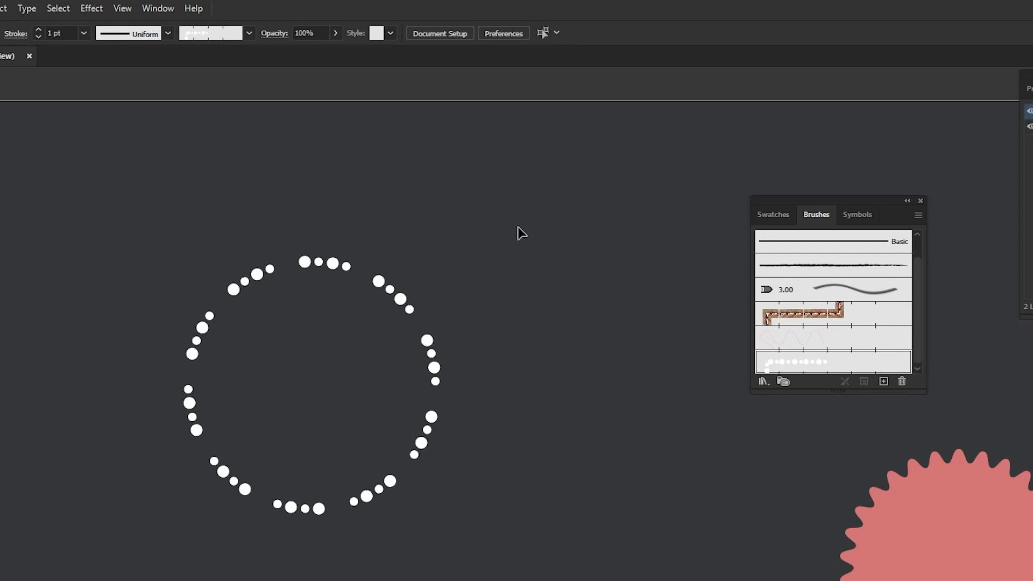
Step: Select the wave pattern brush and open the Save Brushes dialog, moving it into full view
click(830, 345)
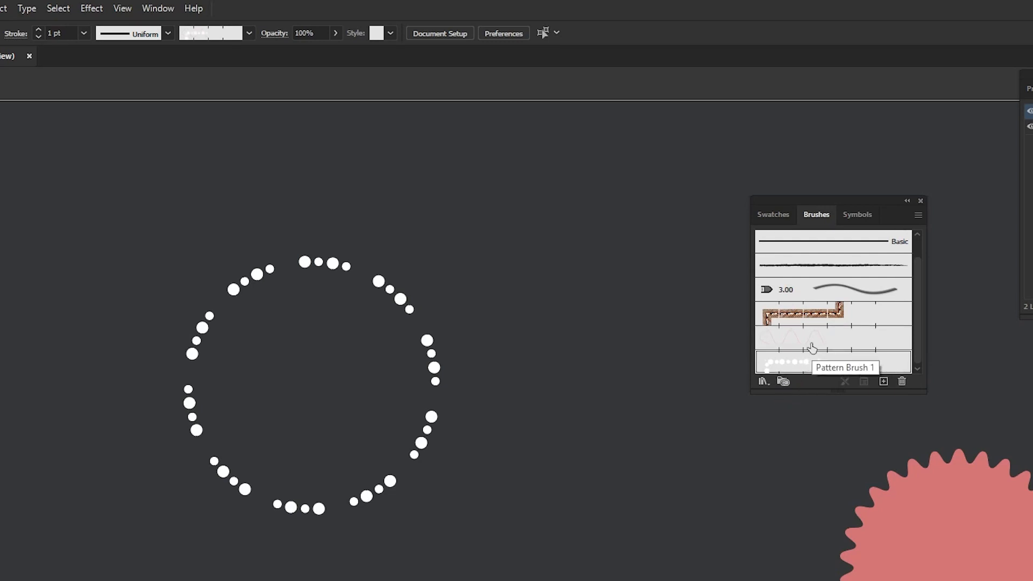
click(764, 381)
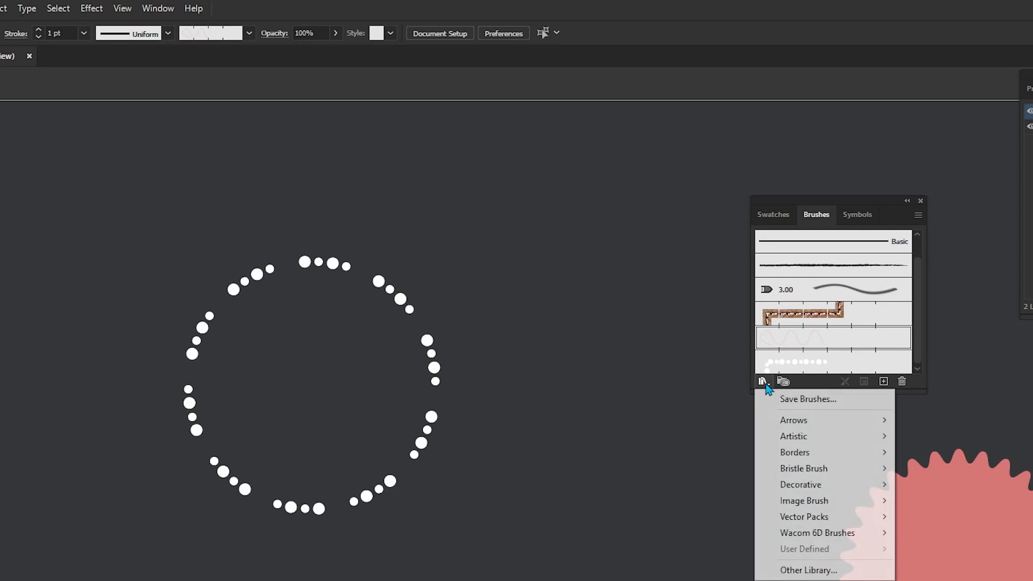
click(789, 400)
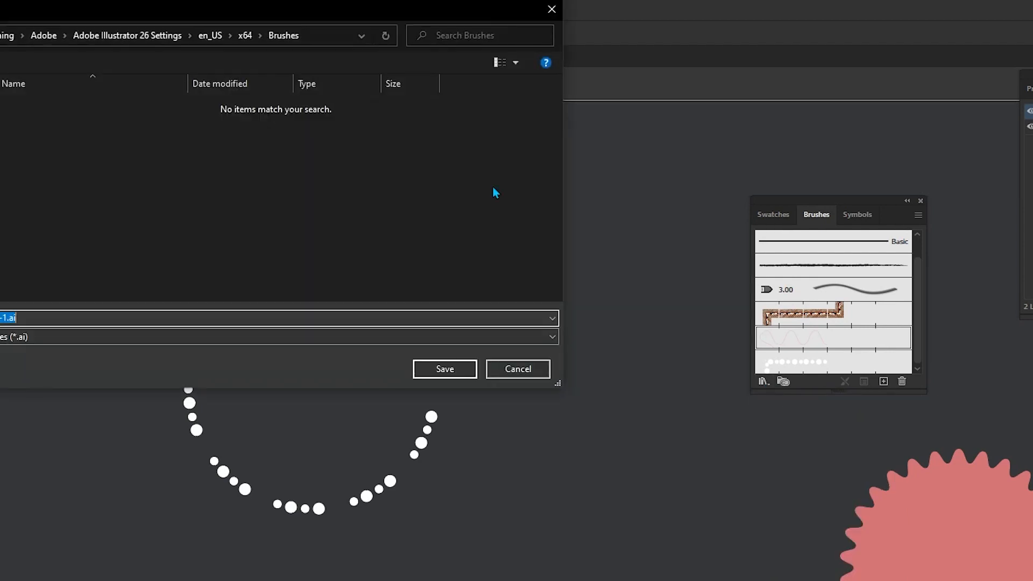
mouse_move(183, 15)
mouse_down()
mouse_move(768, 92)
mouse_move(783, 108)
mouse_up()
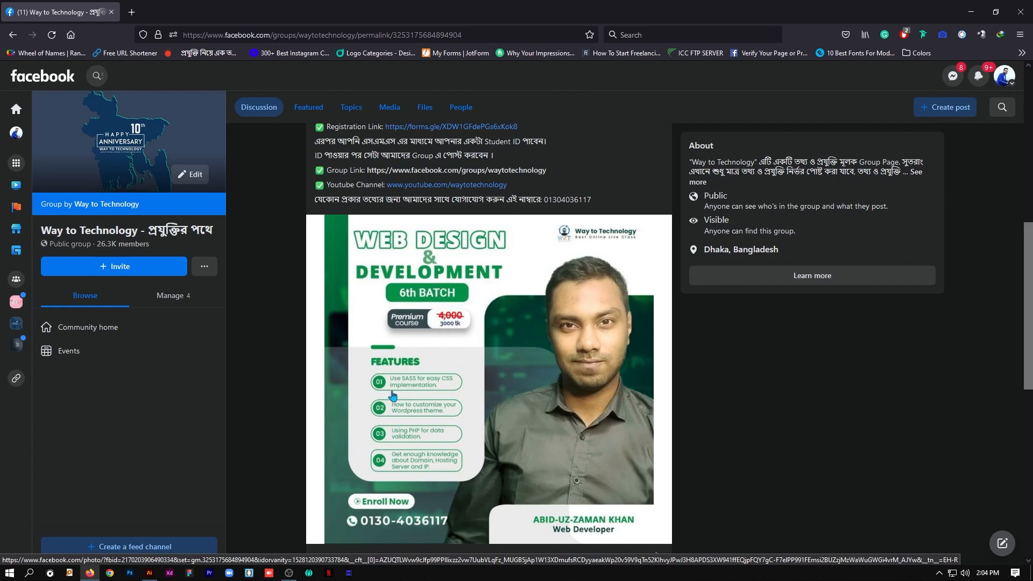
Step: Read through the Web Design & Development 6th batch registration post in the Way to Technology Facebook group, including its course links and banner
scroll(463, 337, up, 4)
scroll(463, 337, up, 1)
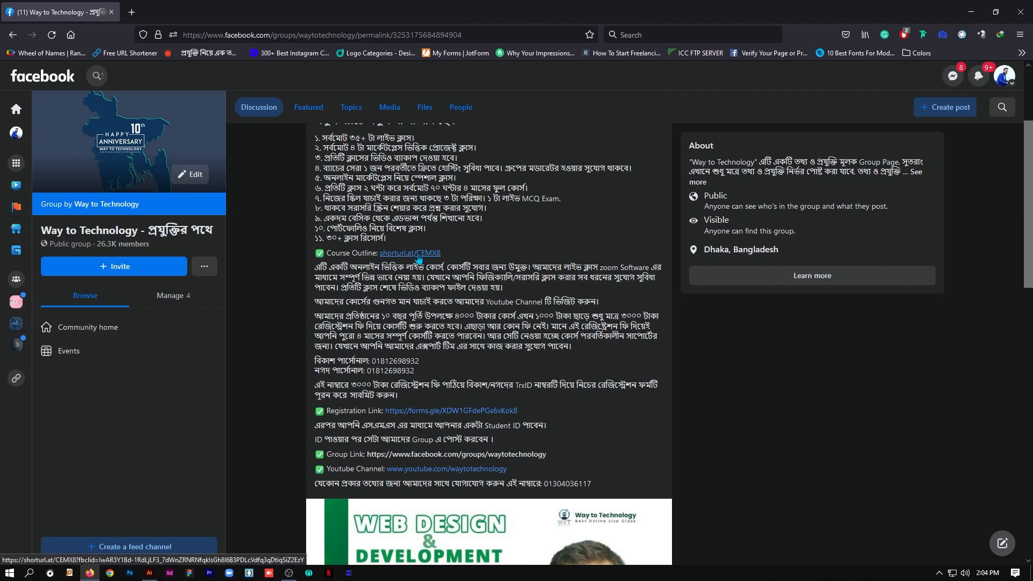
scroll(347, 264, up, 3)
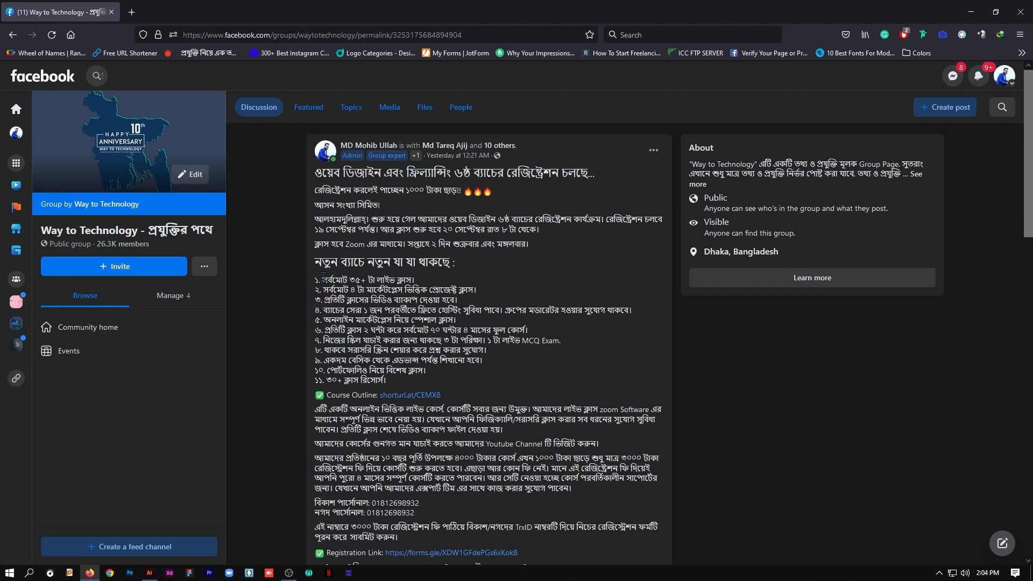
scroll(389, 321, down, 8)
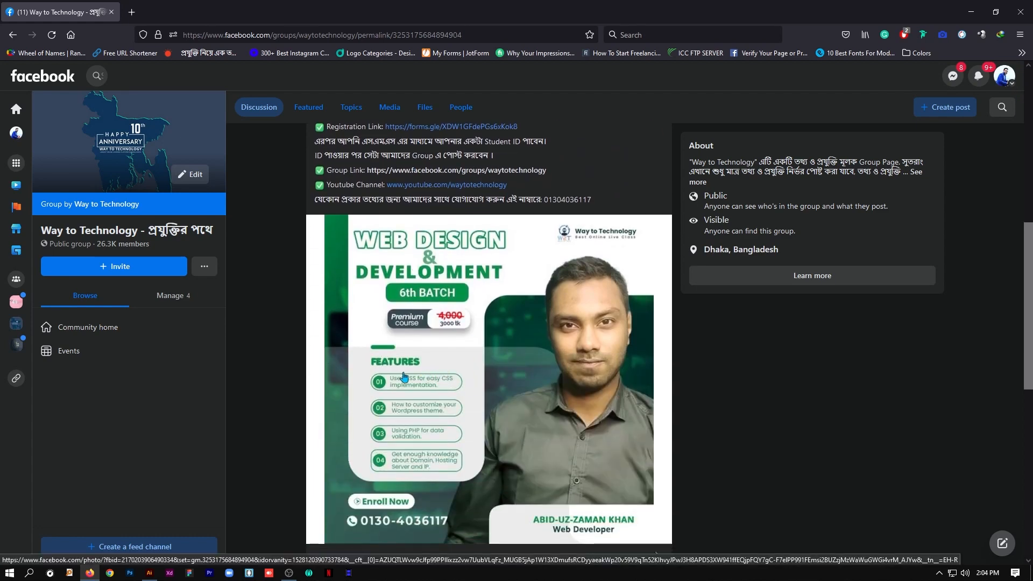
scroll(420, 368, up, 1)
scroll(420, 368, up, 4)
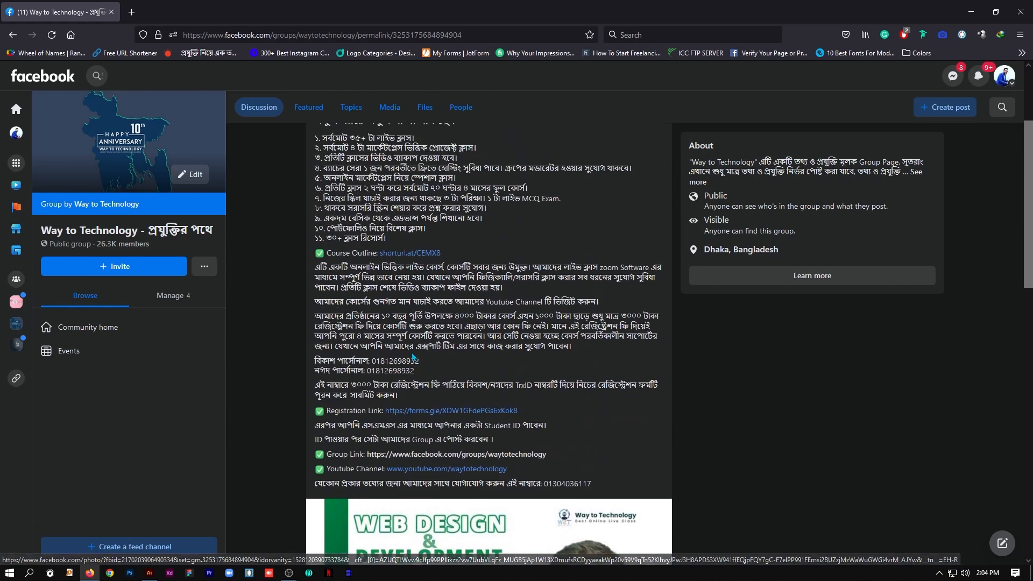
scroll(479, 333, up, 1)
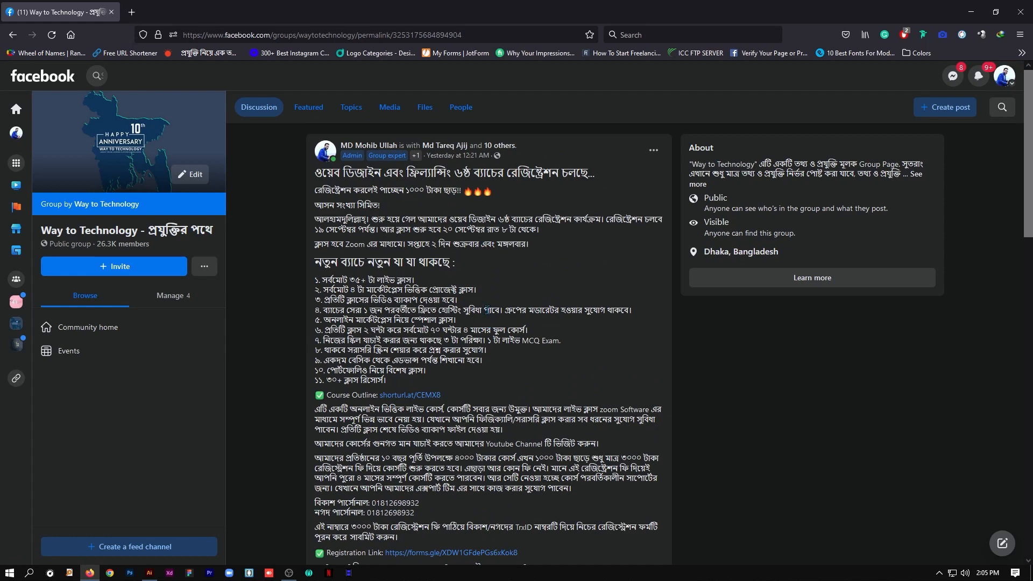
scroll(486, 310, down, 8)
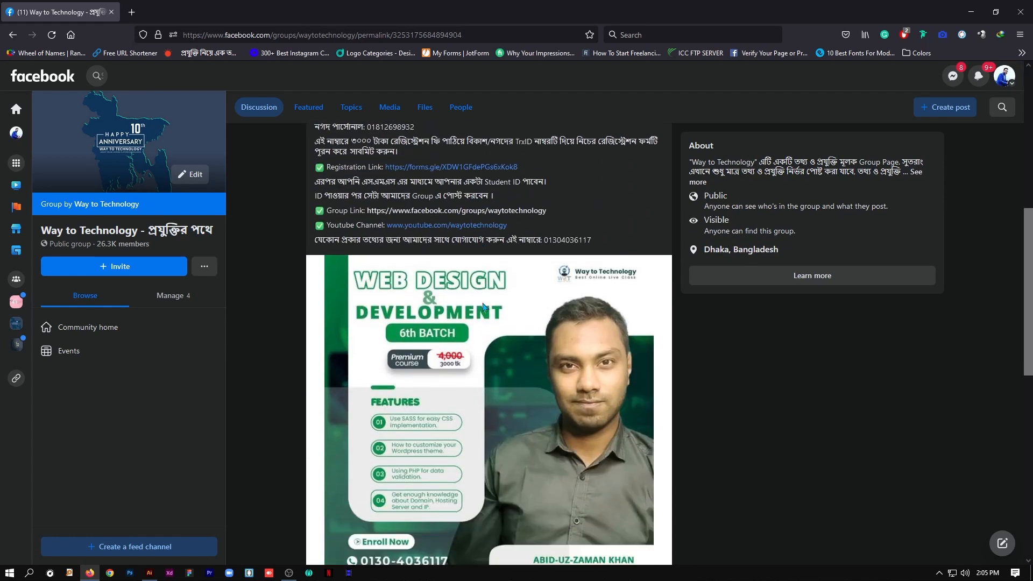